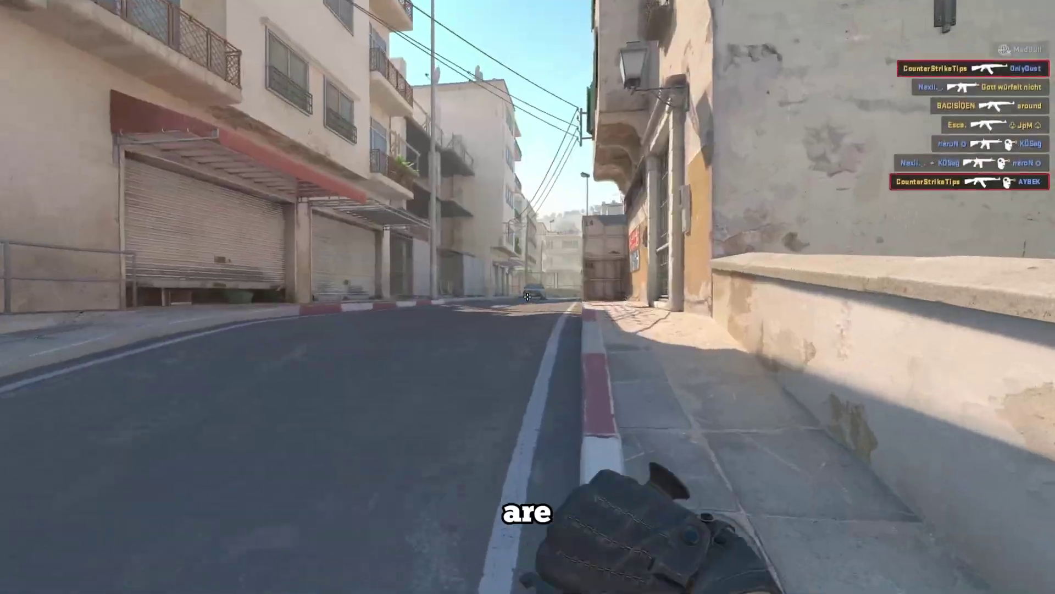
{"action": "key", "text": "3"}
{"action": "key", "text": "1"}
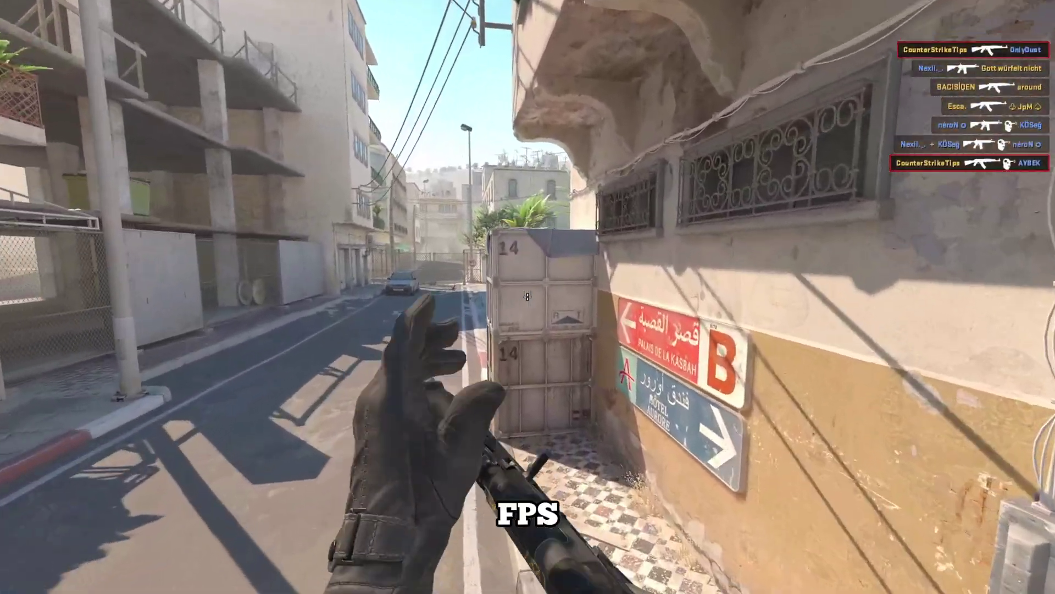
{"action": "key", "text": "w"}
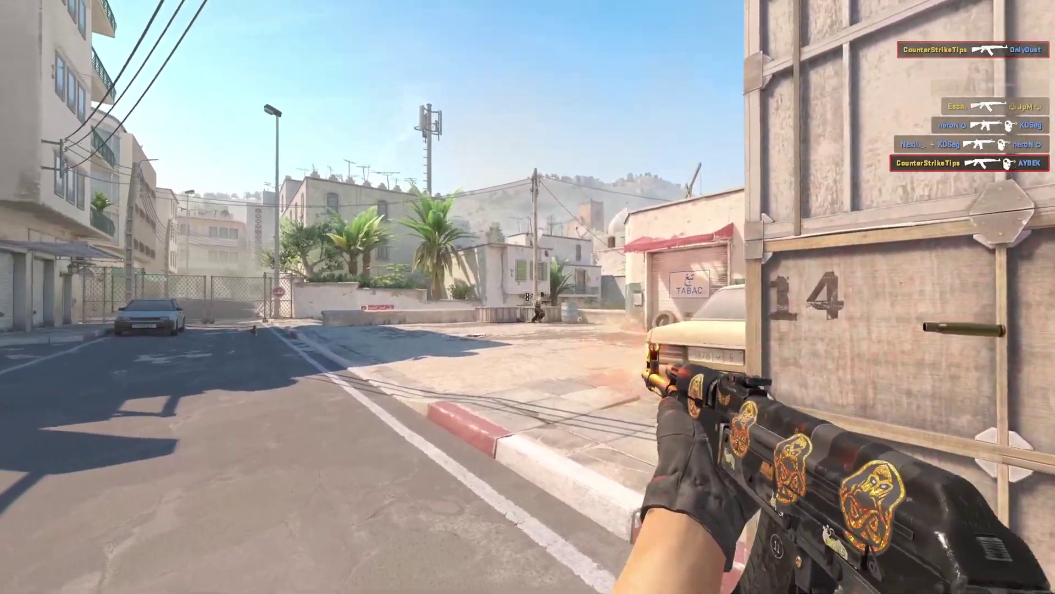
{"action": "left_click", "coordinate": [527, 297]}
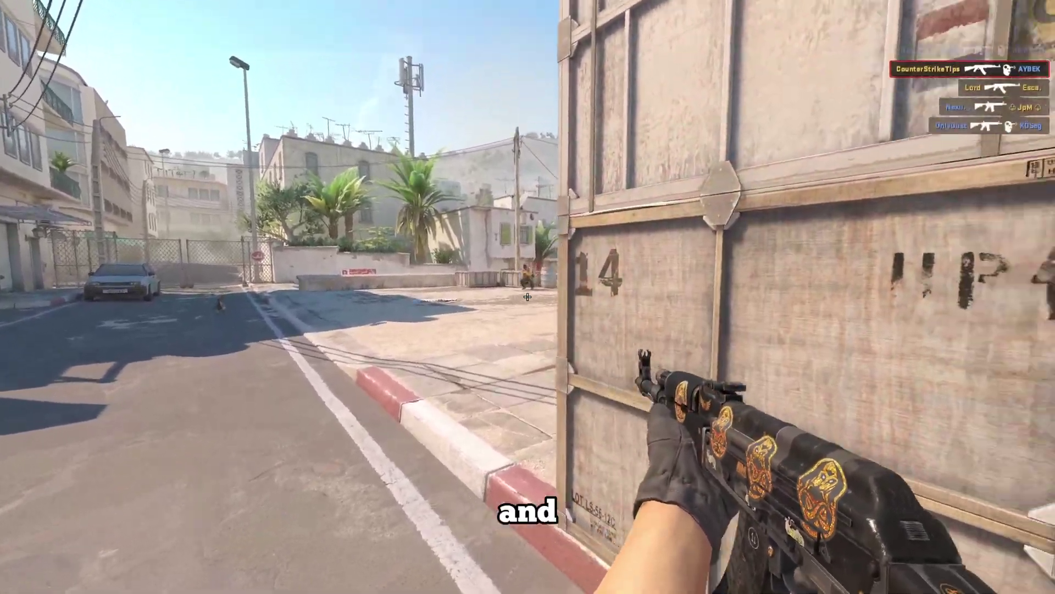
{"action": "left_click", "coordinate": [527, 297]}
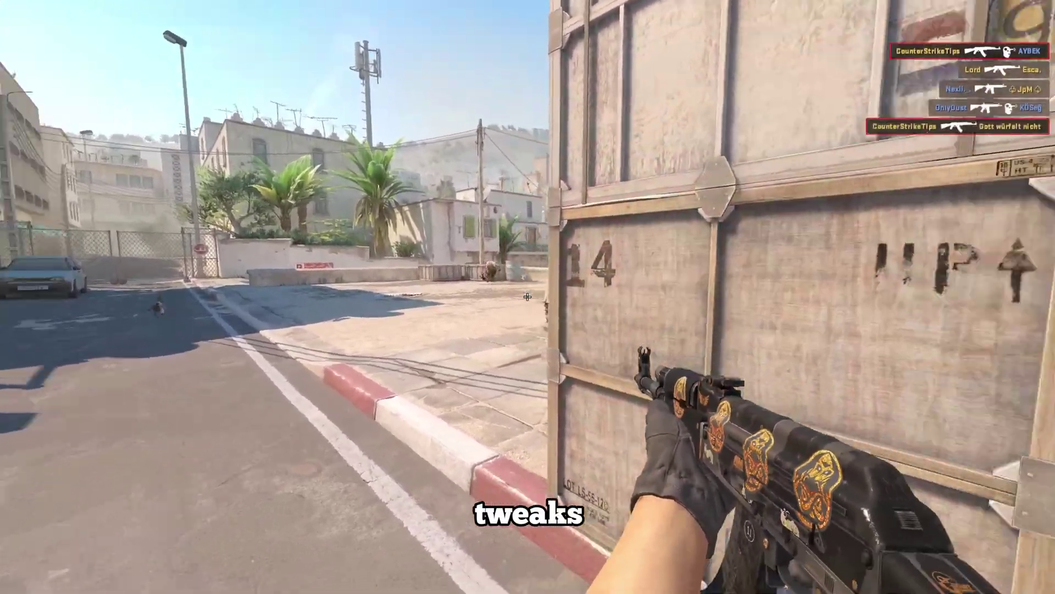
{"action": "key", "text": "3"}
{"action": "key", "text": "1"}
{"action": "key", "text": "w"}
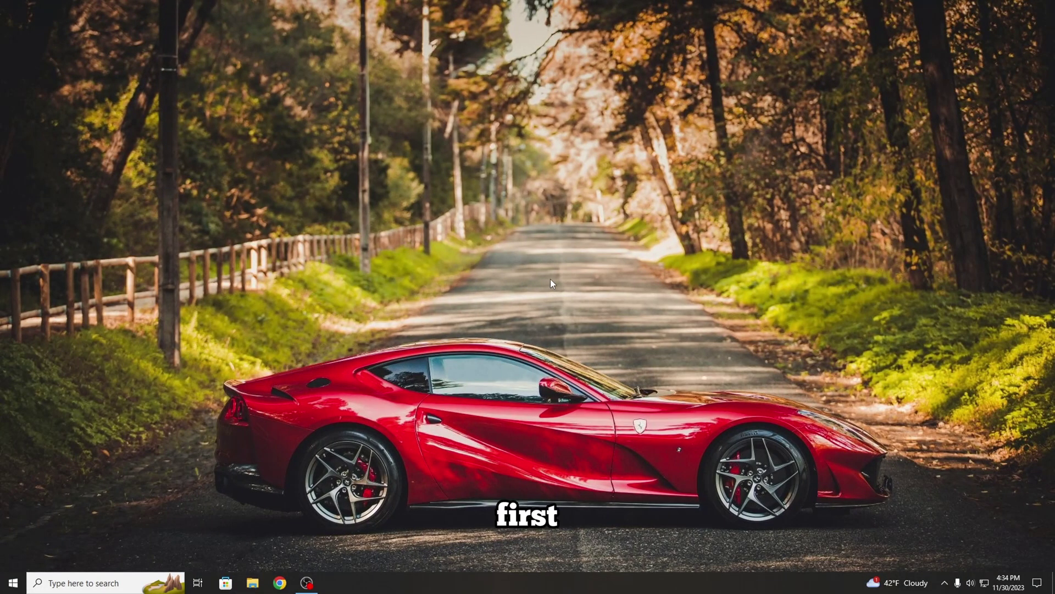
Open the NVIDIA Control Panel and set the preview image settings to use my preference emphasizing Performance
{"action": "right_click", "coordinate": [467, 298]}
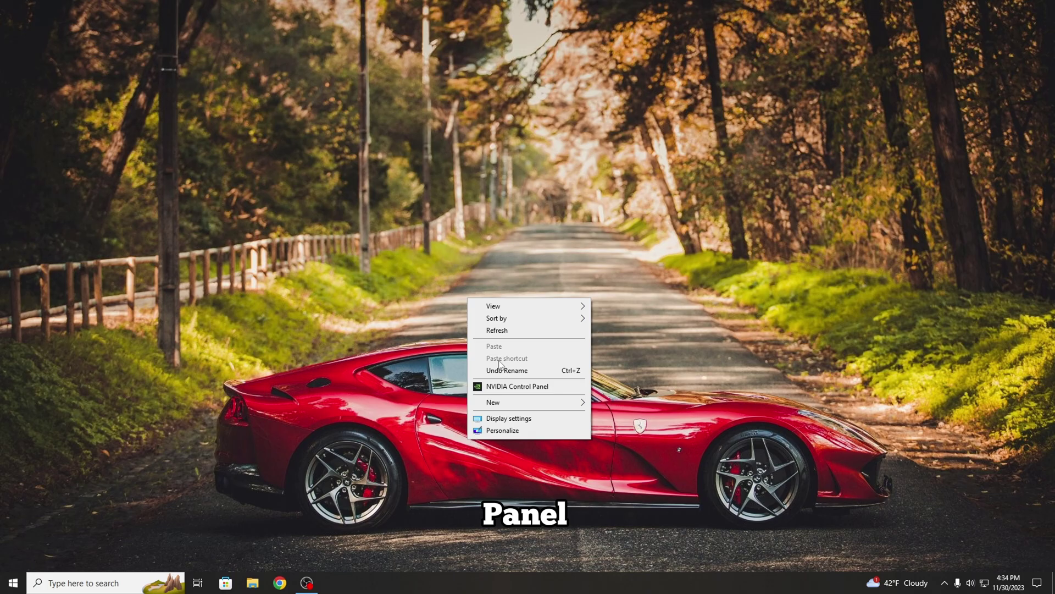
{"action": "left_click", "coordinate": [506, 388]}
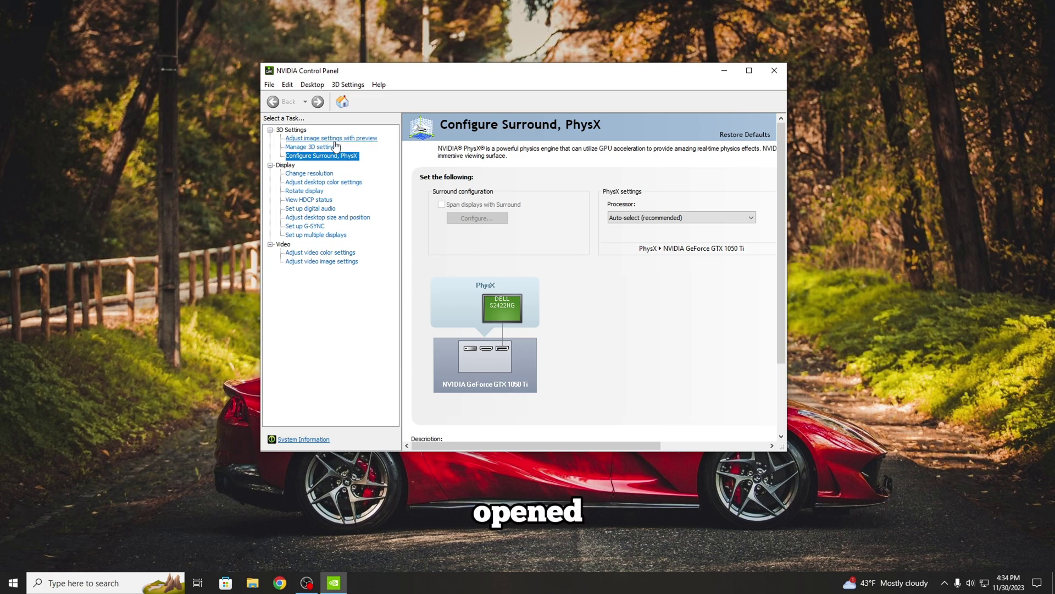
{"action": "left_click", "coordinate": [335, 139]}
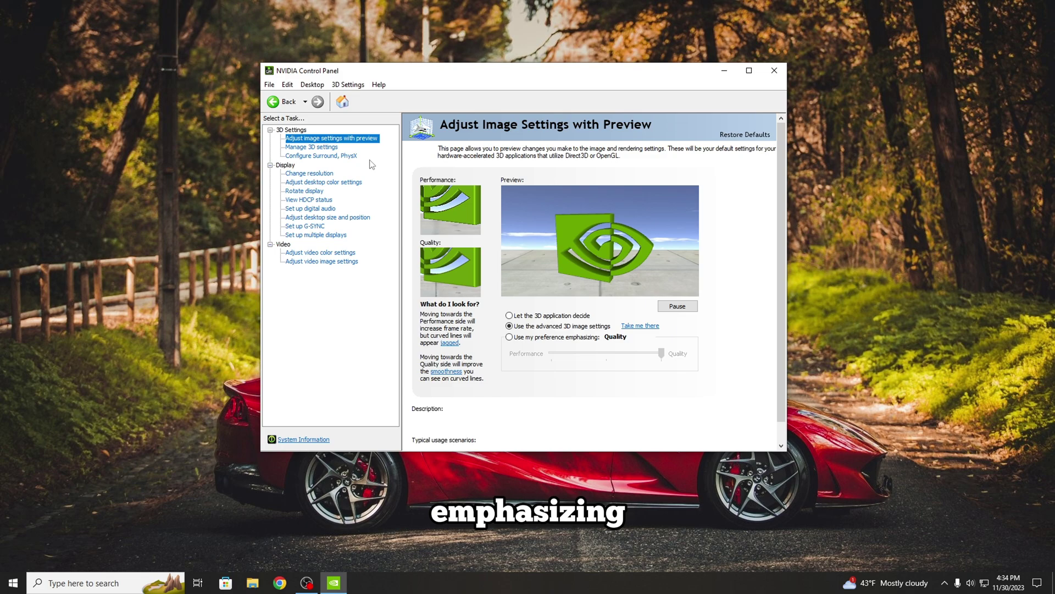
{"action": "left_click", "coordinate": [531, 340]}
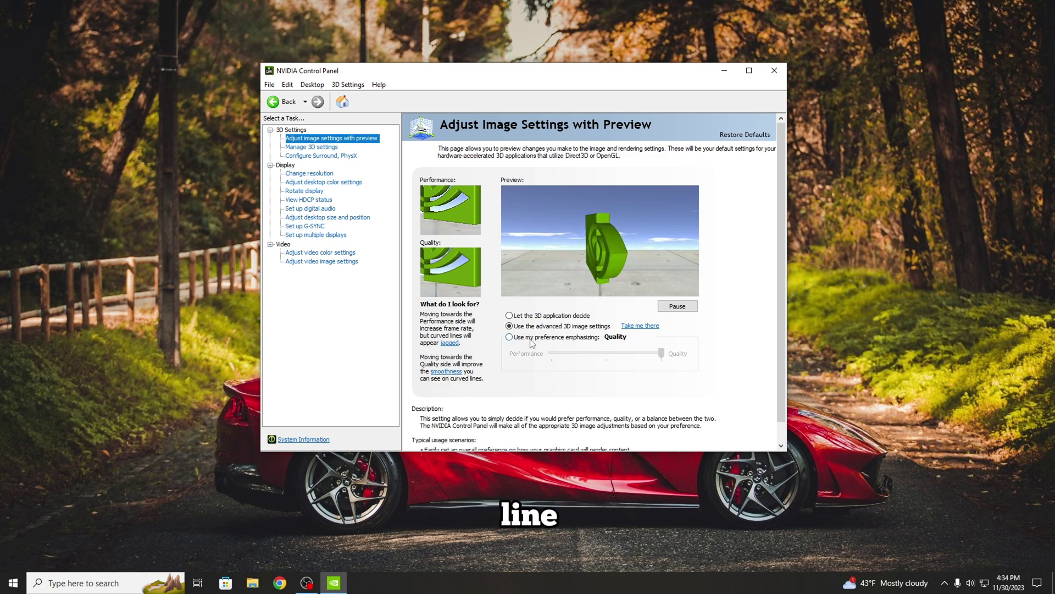
{"action": "left_click_drag", "start_coordinate": [656, 355], "coordinate": [544, 355]}
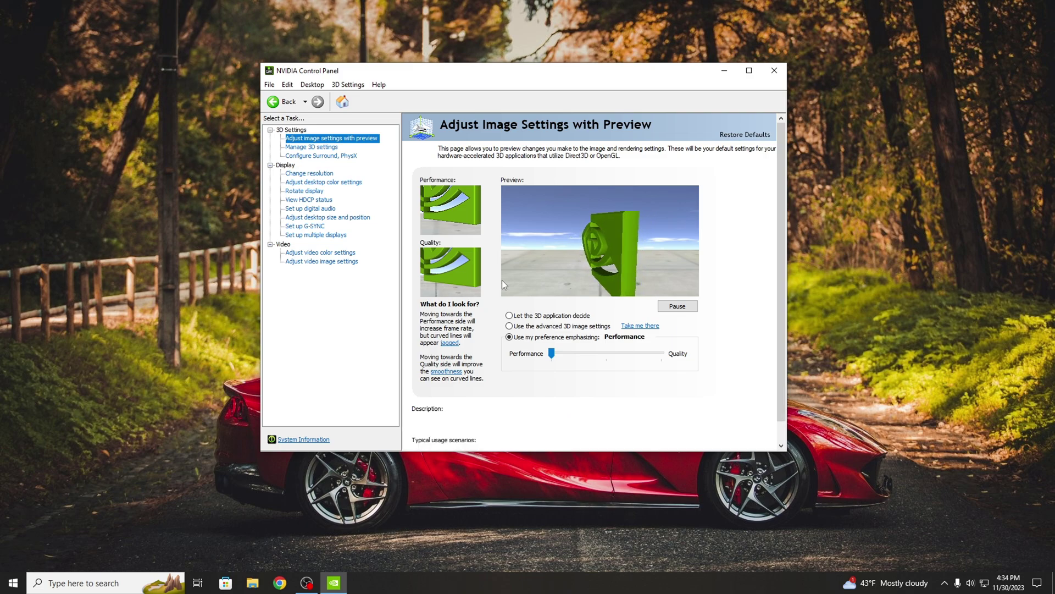
In the global 3D settings, set the OpenGL rendering GPU to NVIDIA GeForce GTX 1050 Ti
{"action": "left_click", "coordinate": [306, 147]}
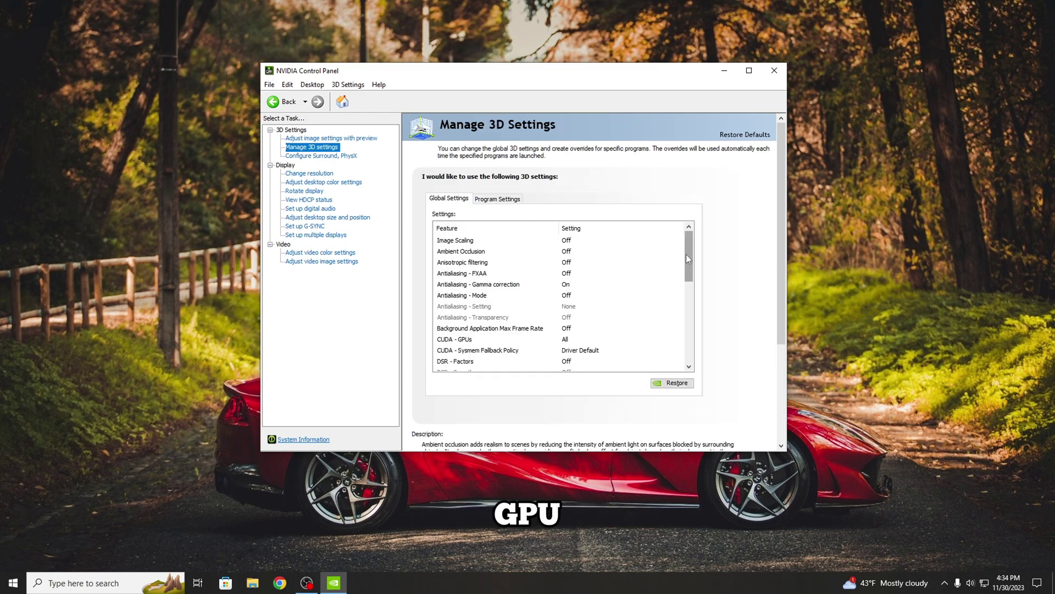
{"action": "scroll", "coordinate": [686, 254], "scroll_direction": "down", "scroll_amount": 1}
{"action": "left_click_drag", "start_coordinate": [692, 266], "coordinate": [687, 291]}
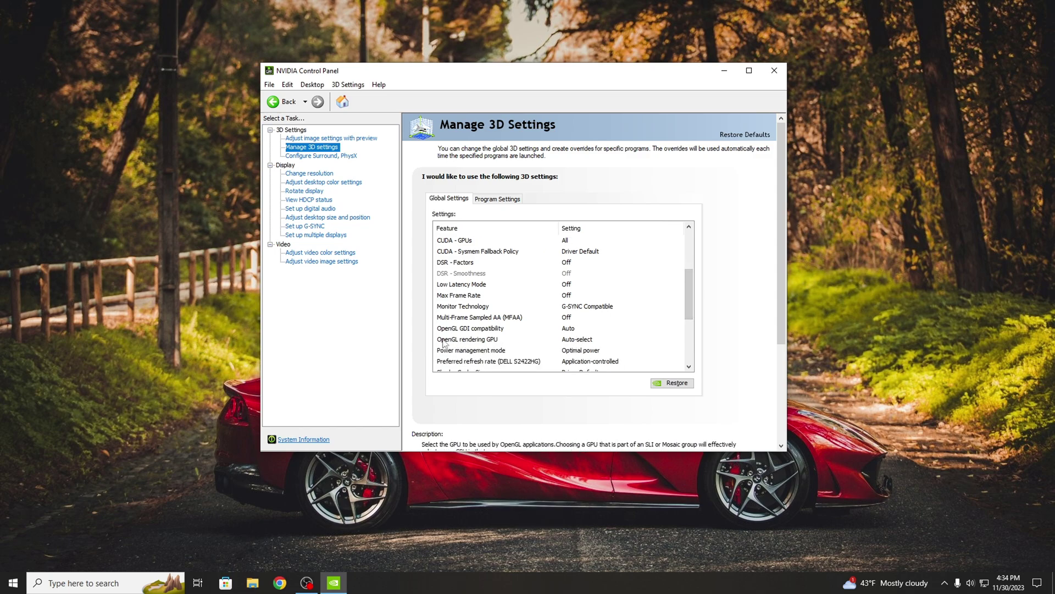
{"action": "left_click", "coordinate": [578, 341]}
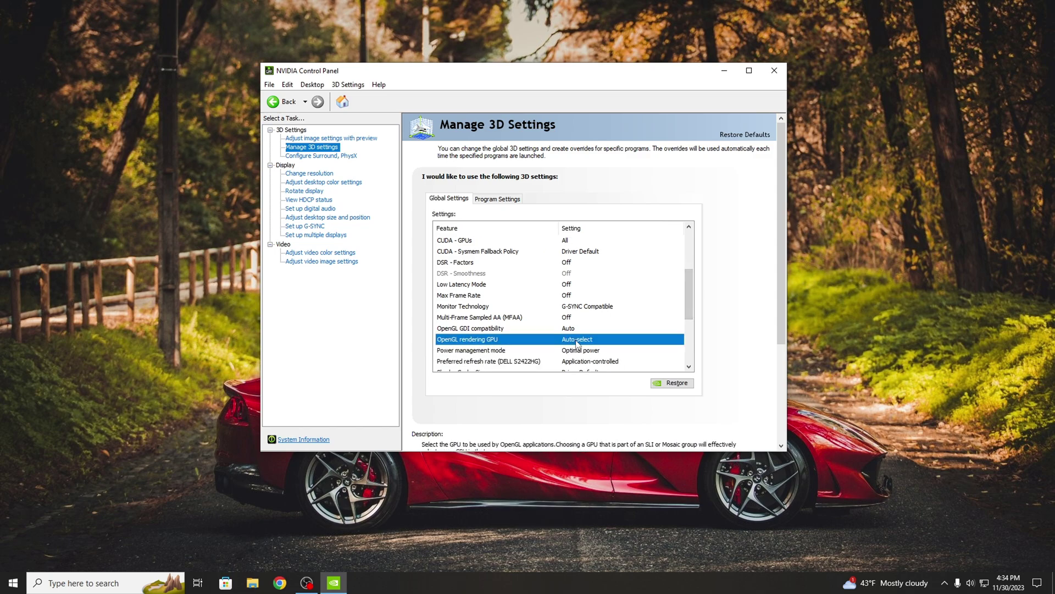
{"action": "left_click", "coordinate": [577, 340]}
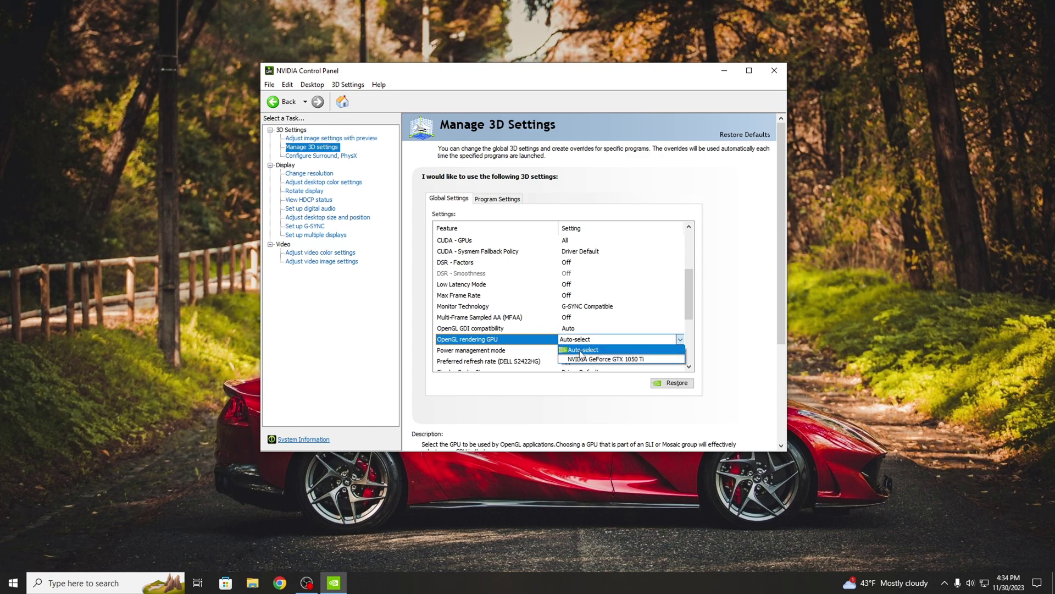
{"action": "left_click", "coordinate": [583, 359]}
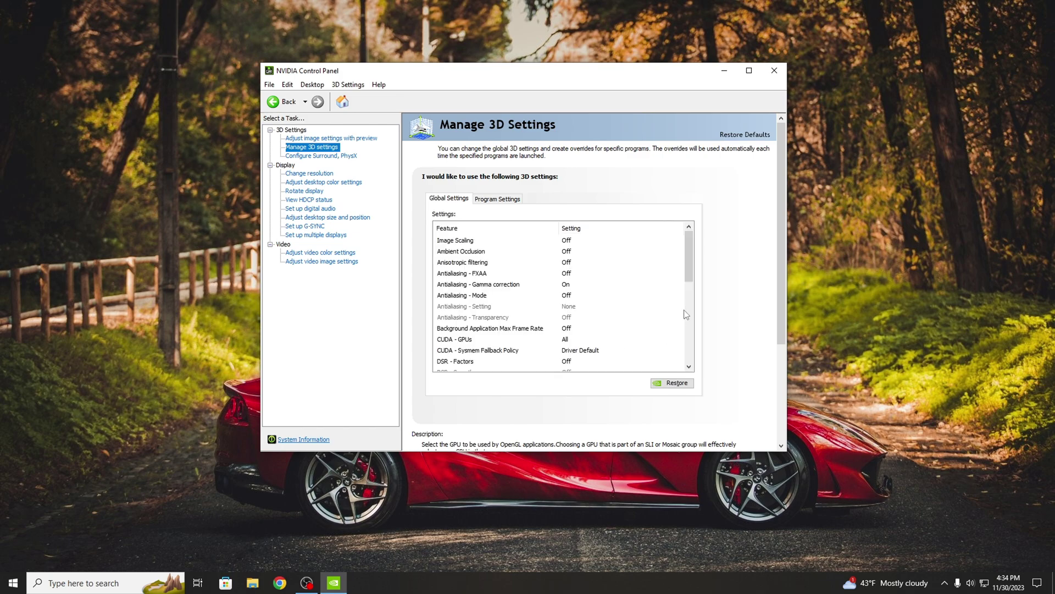
Set the global power management mode to Prefer maximum performance
{"action": "scroll", "coordinate": [688, 306], "scroll_direction": "down", "scroll_amount": 2}
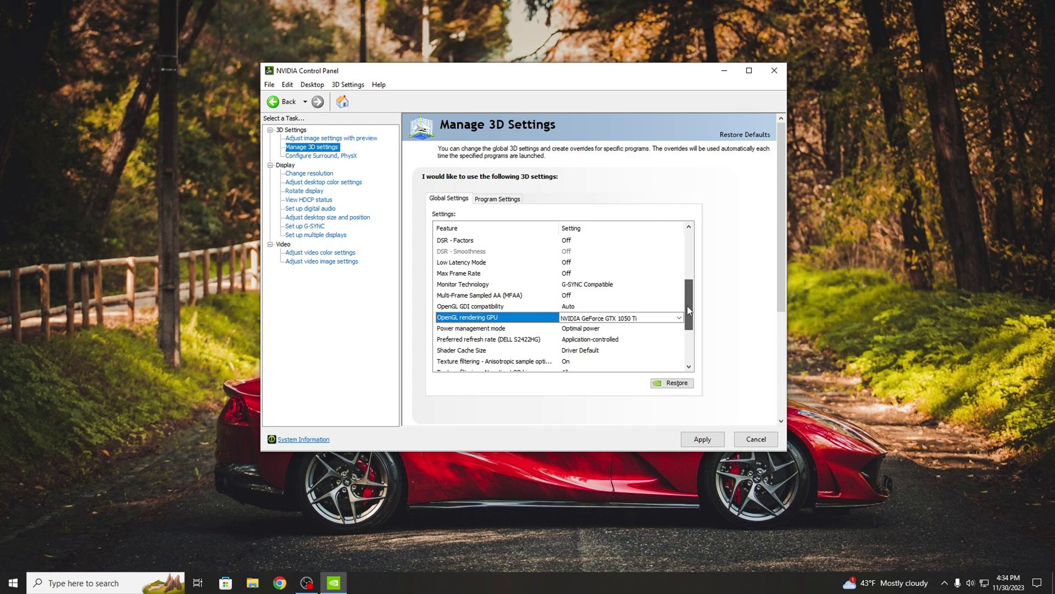
{"action": "scroll", "coordinate": [687, 308], "scroll_direction": "down", "scroll_amount": 1}
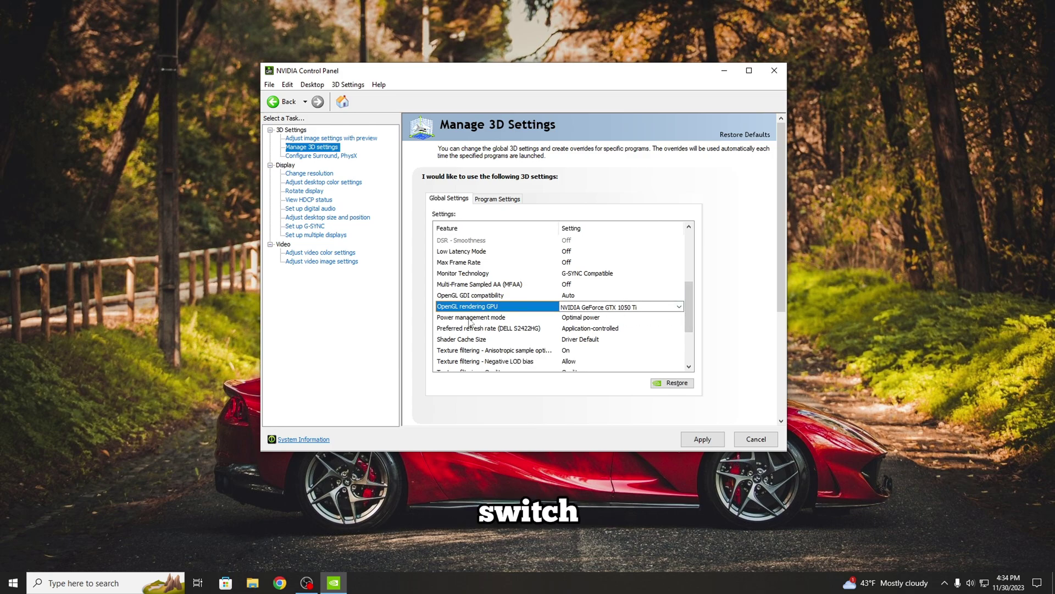
{"action": "left_click", "coordinate": [583, 319]}
{"action": "left_click", "coordinate": [582, 319]}
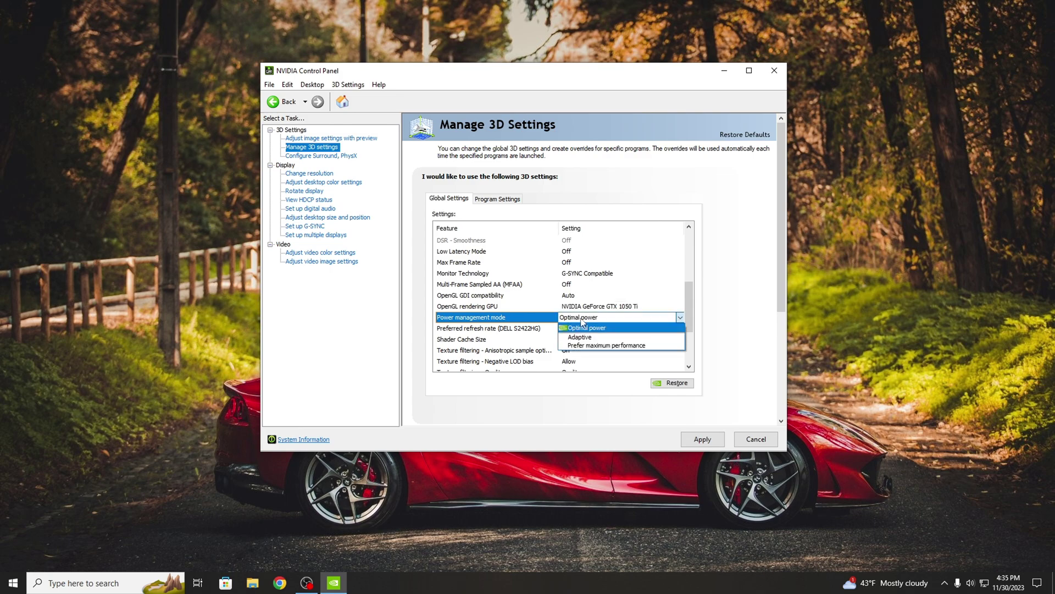
{"action": "left_click", "coordinate": [583, 346]}
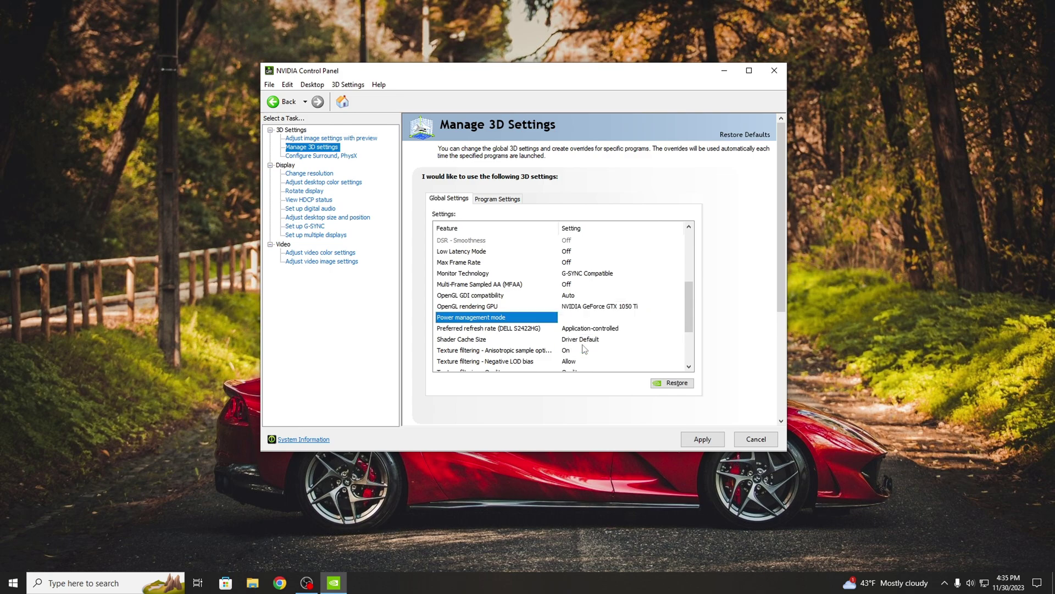
Set Texture filtering - Quality to High performance and apply the global 3D settings
{"action": "scroll", "coordinate": [690, 332], "scroll_direction": "down", "scroll_amount": 6}
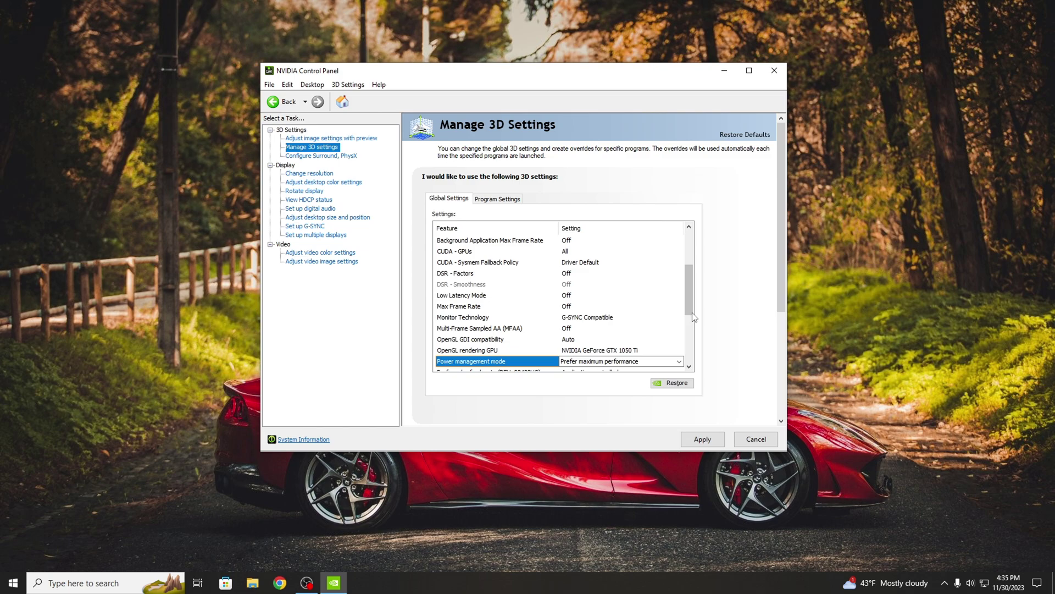
{"action": "left_click_drag", "start_coordinate": [691, 327], "coordinate": [691, 334]}
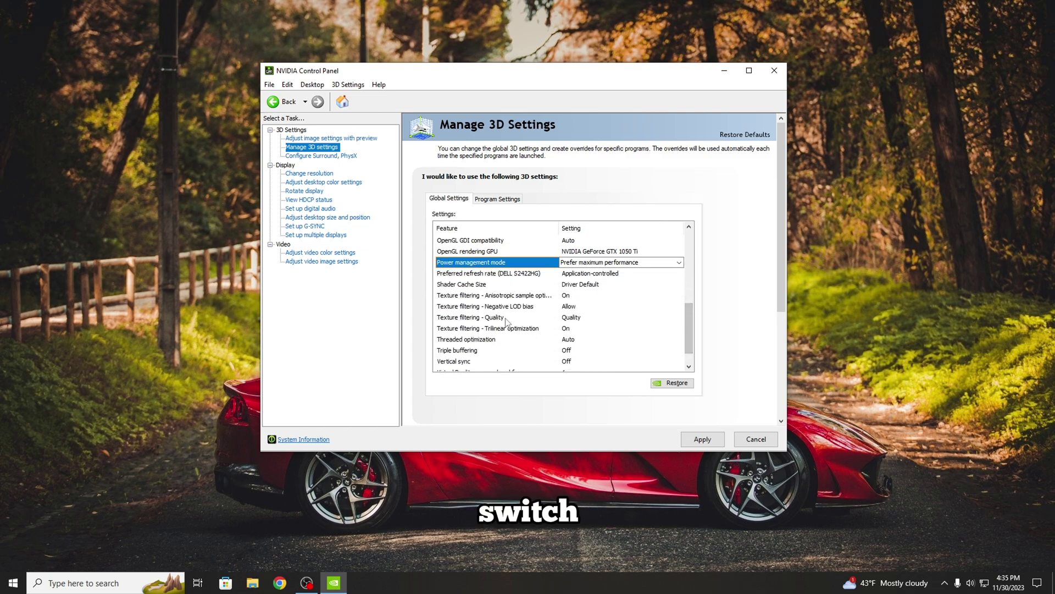
{"action": "left_click", "coordinate": [571, 318]}
{"action": "left_click", "coordinate": [572, 319]}
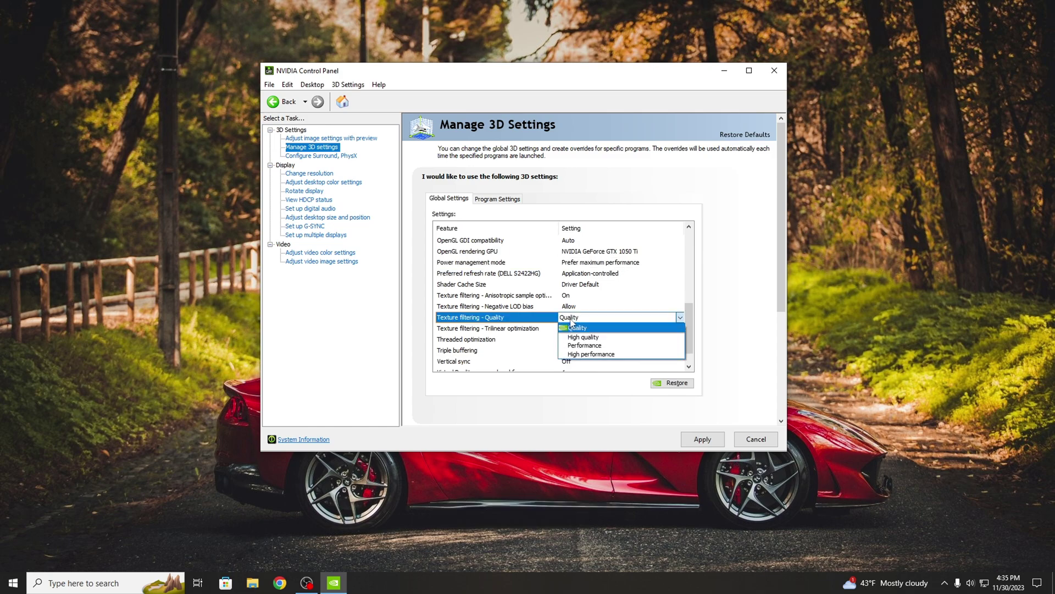
{"action": "left_click", "coordinate": [584, 355]}
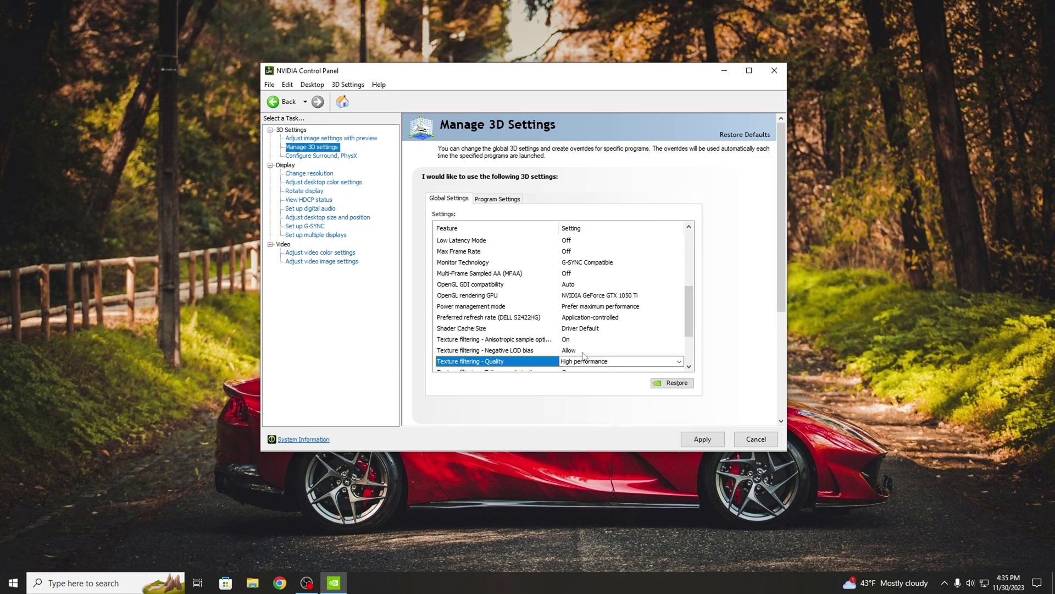
{"action": "left_click", "coordinate": [702, 439]}
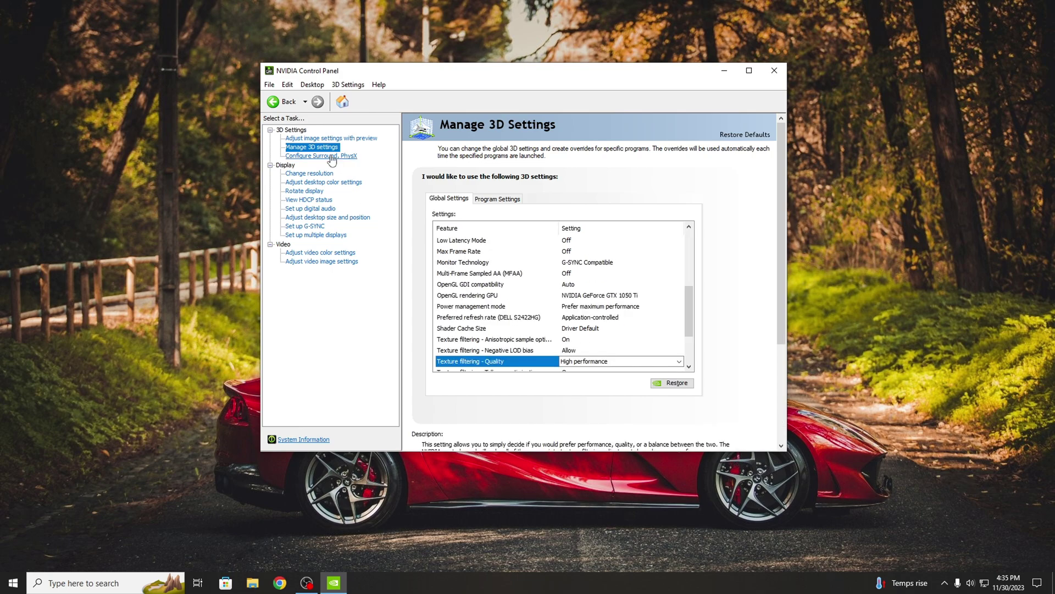
Set the PhysX processor to NVIDIA GeForce GTX 1050 Ti and apply the change
{"action": "left_click", "coordinate": [308, 157]}
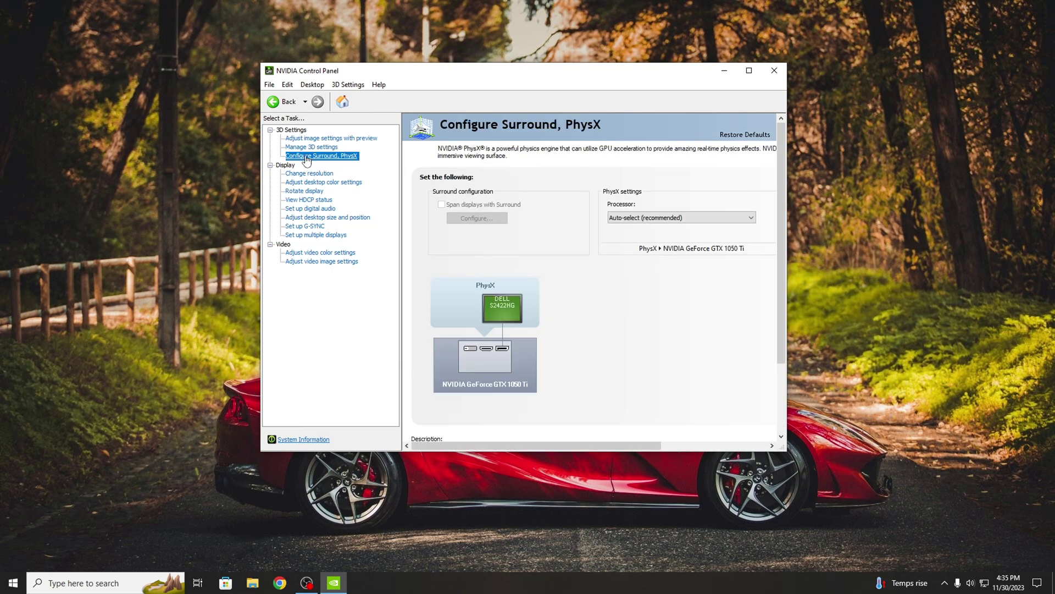
{"action": "left_click", "coordinate": [649, 217]}
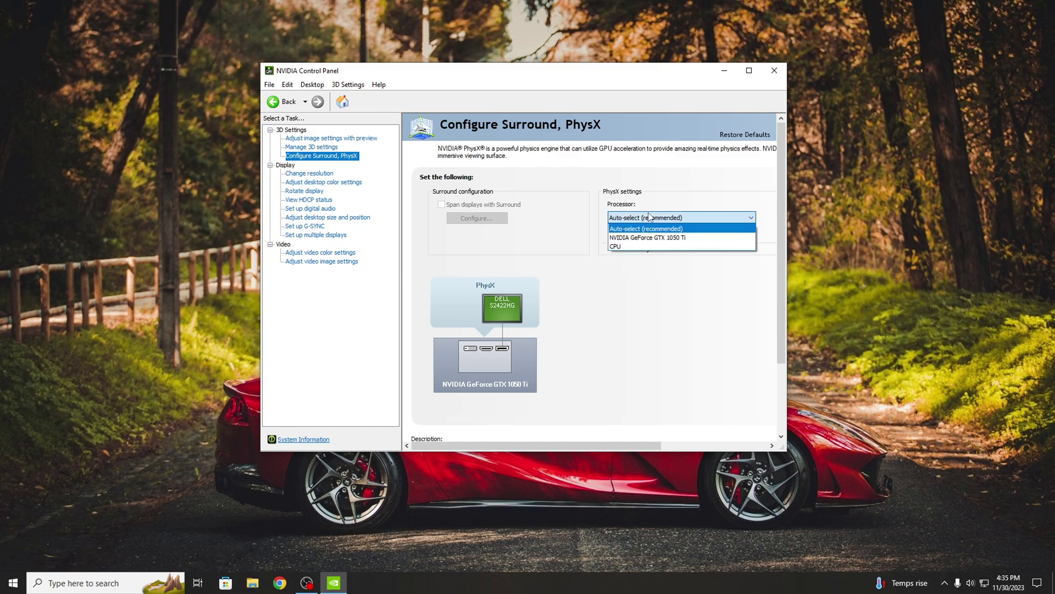
{"action": "left_click", "coordinate": [652, 237]}
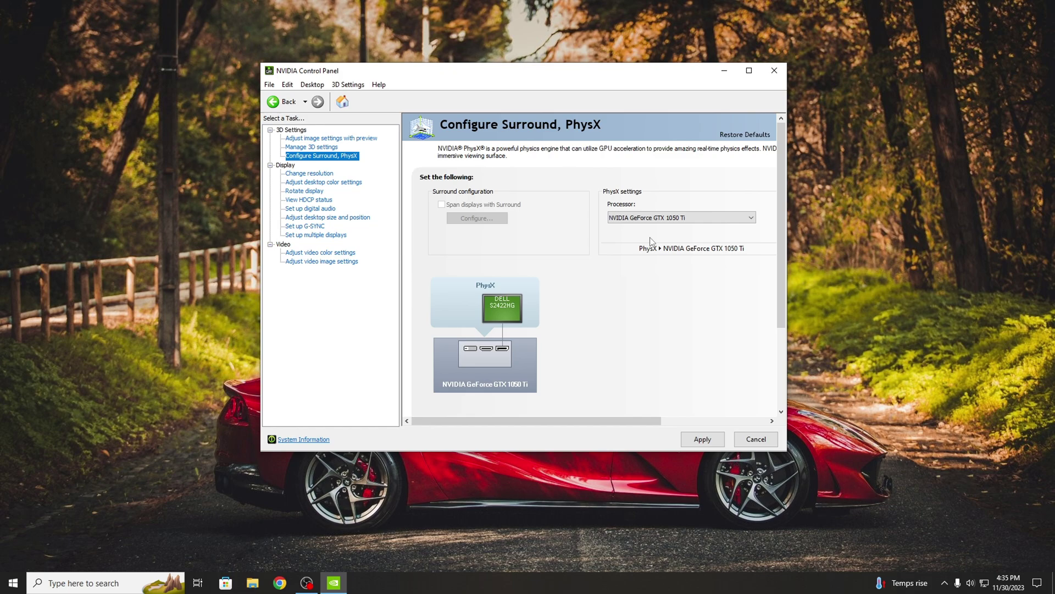
{"action": "left_click", "coordinate": [702, 439]}
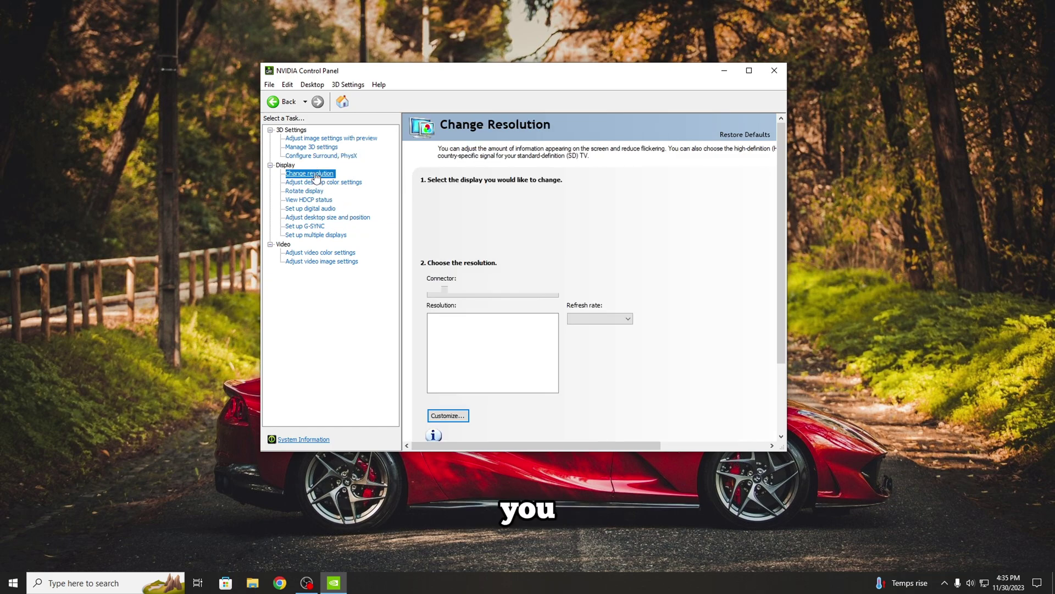
Choose the 165Hz refresh rate for the display at 1920 × 1080, then apply and keep the change
{"action": "scroll", "coordinate": [479, 347], "scroll_direction": "down", "scroll_amount": 1}
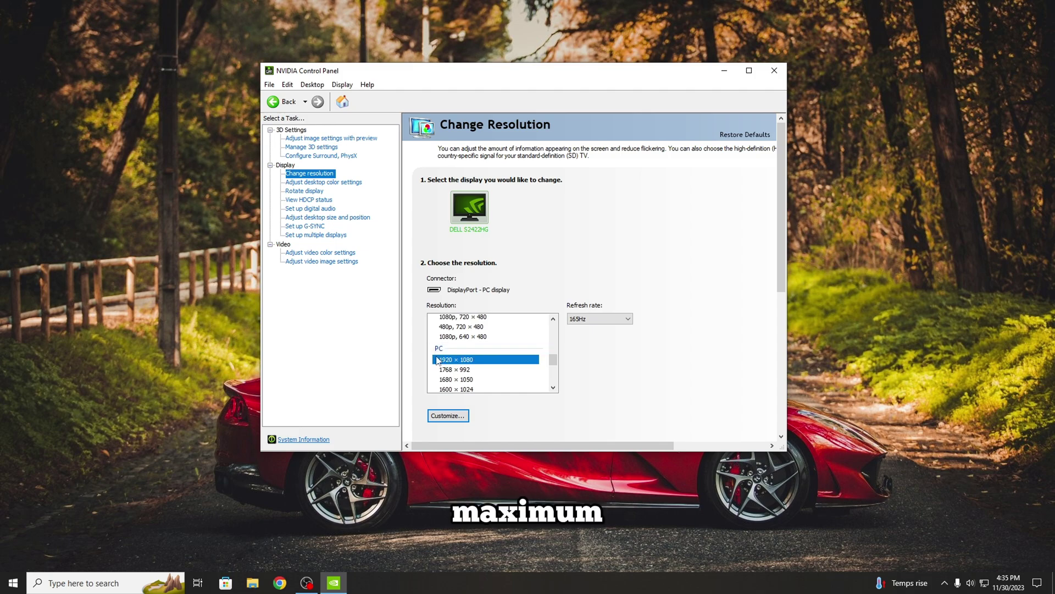
{"action": "left_click", "coordinate": [590, 321]}
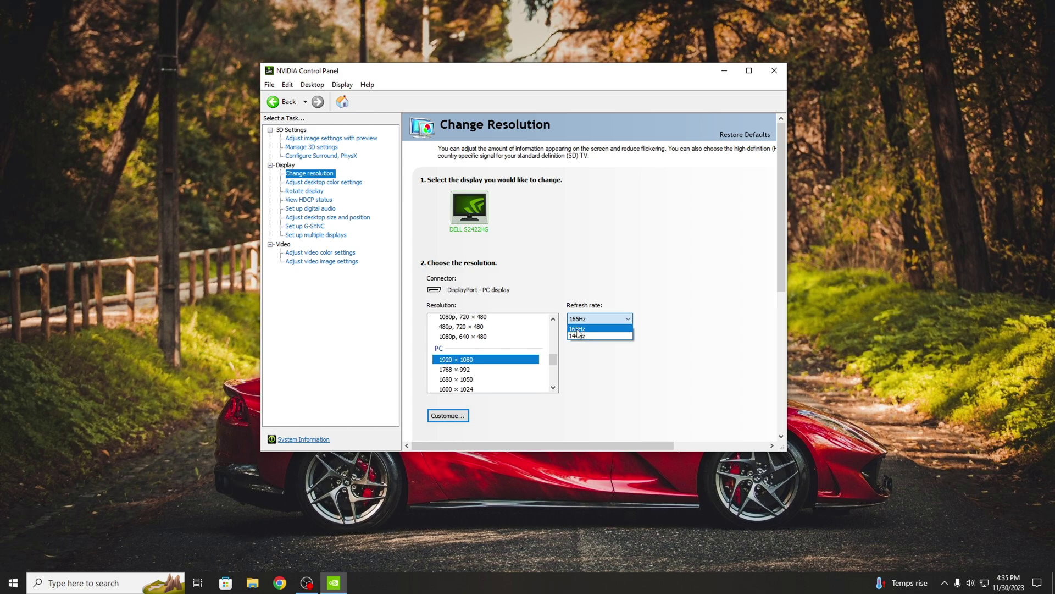
{"action": "left_click", "coordinate": [577, 329]}
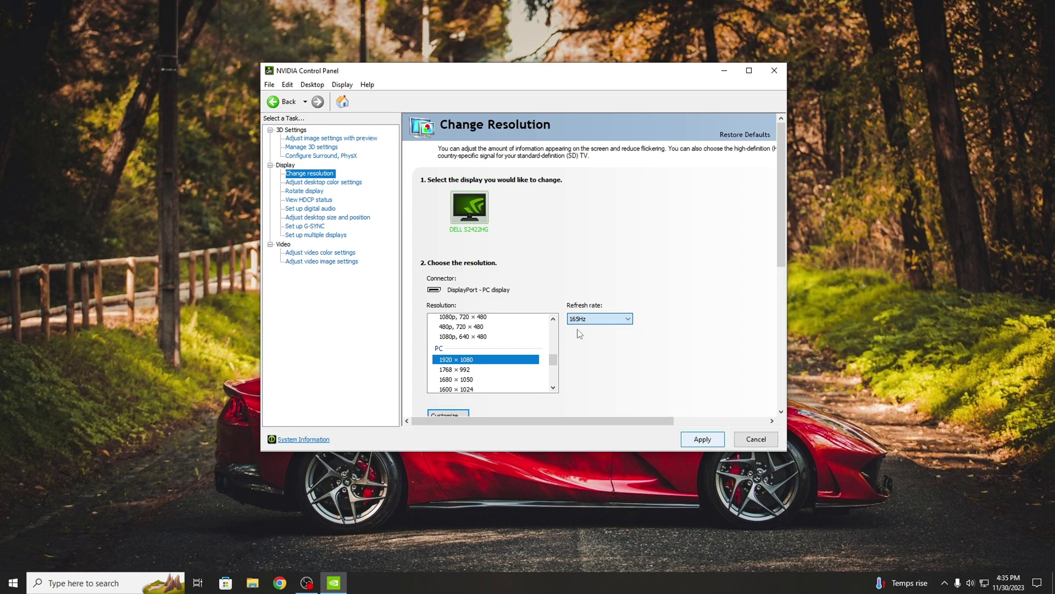
{"action": "left_click", "coordinate": [709, 437]}
{"action": "left_click", "coordinate": [566, 280]}
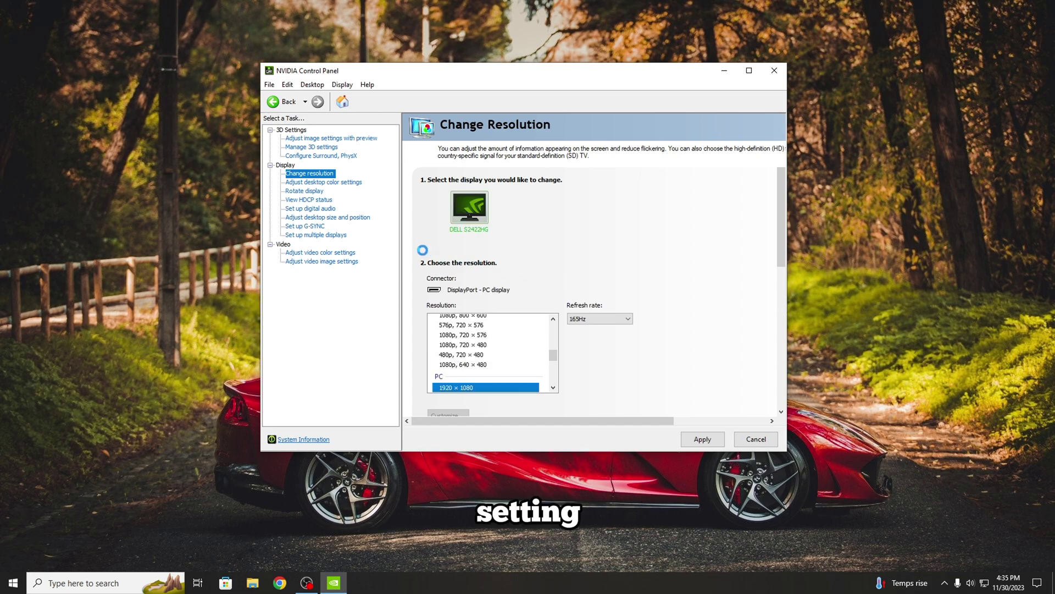
Set the desktop scaling mode to Full-screen and close the NVIDIA Control Panel
{"action": "left_click", "coordinate": [327, 218]}
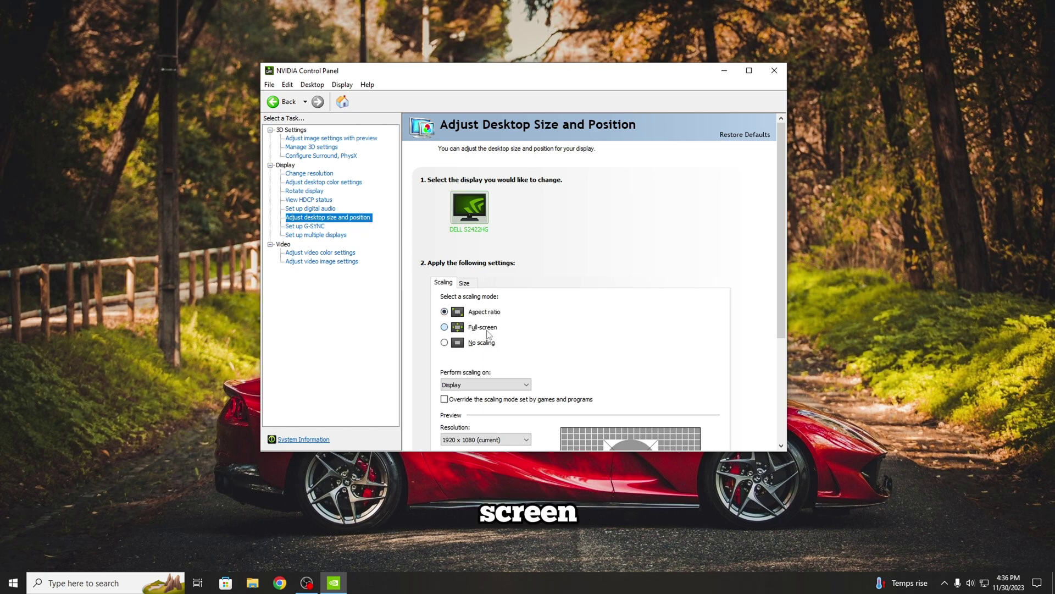
{"action": "left_click", "coordinate": [460, 328]}
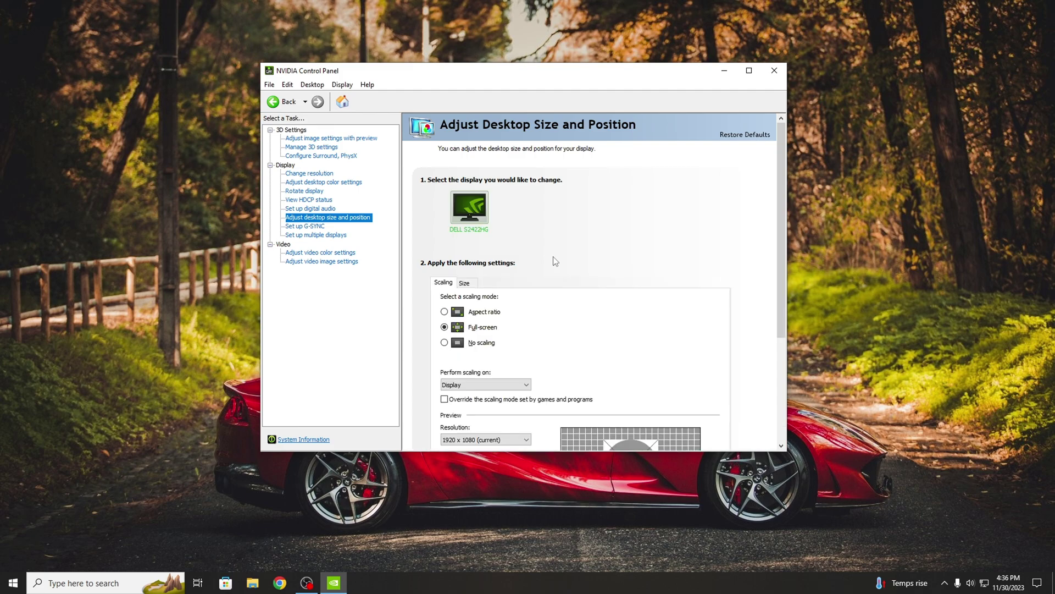
{"action": "left_click", "coordinate": [775, 71]}
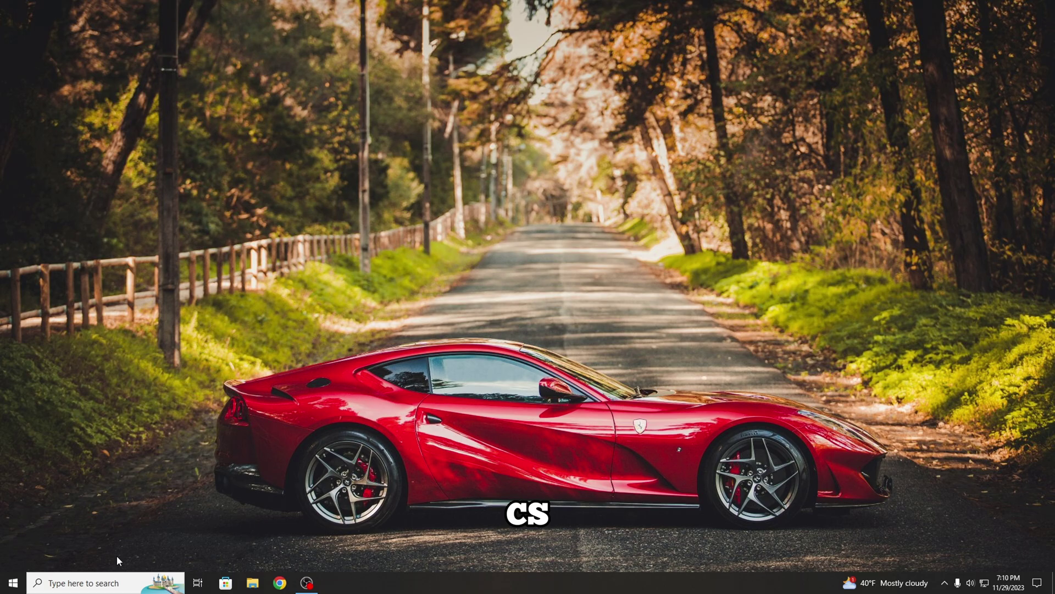
Search Windows for Game Mode settings, open that page and go to its related Graphics settings
{"action": "left_click", "coordinate": [91, 583]}
{"action": "type", "text": "Game"}
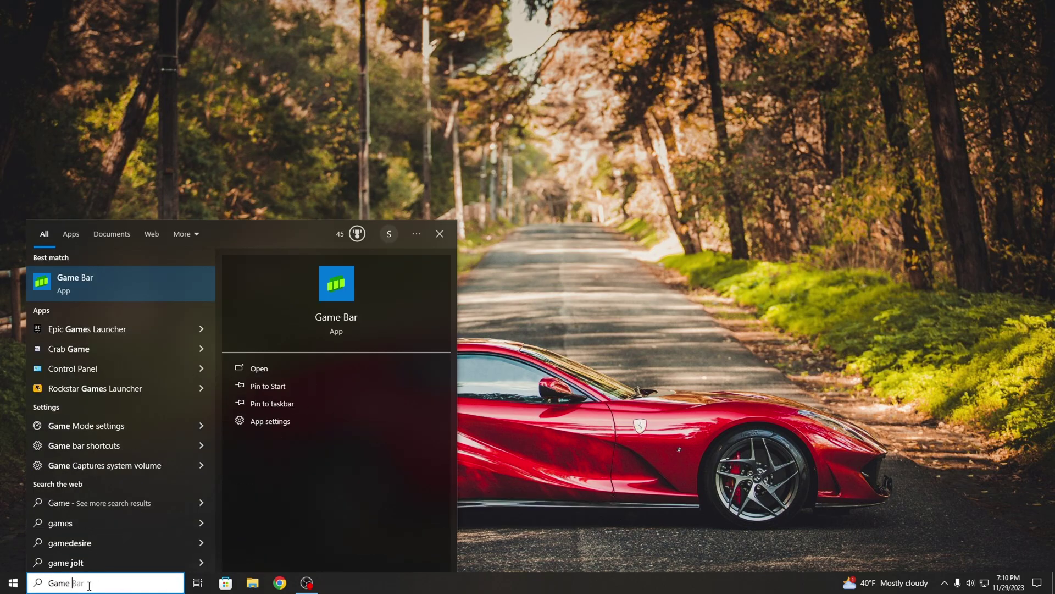
{"action": "type", "text": " Mode setti"}
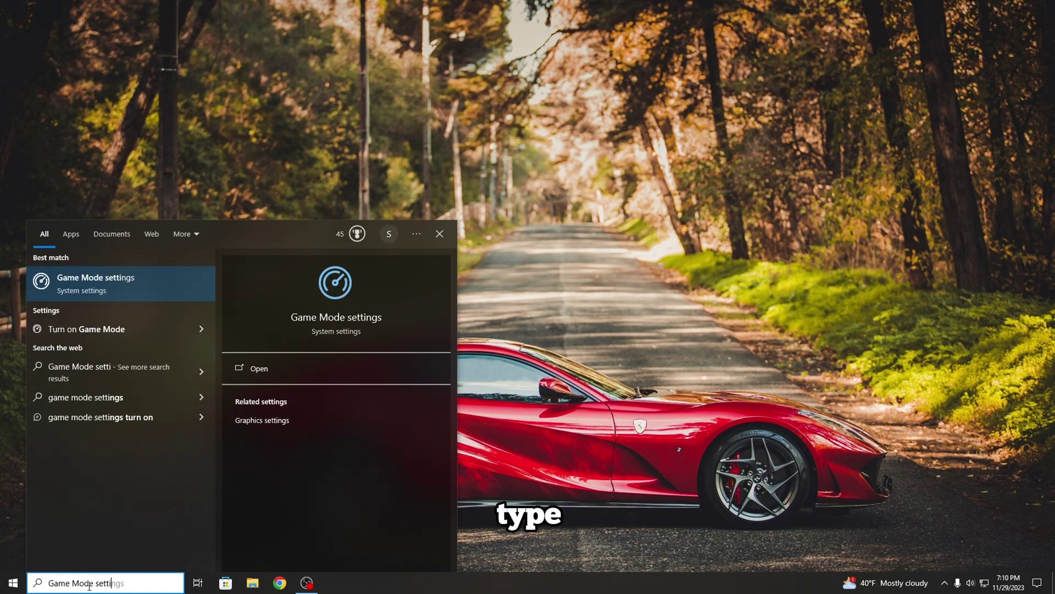
{"action": "type", "text": "ngs"}
{"action": "key", "text": "Return"}
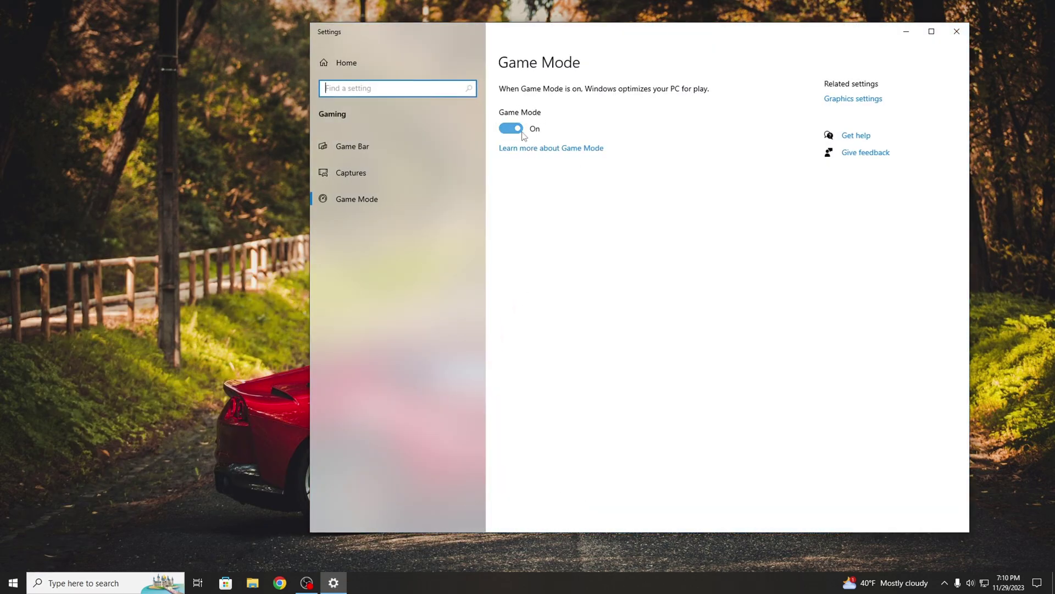
{"action": "left_click", "coordinate": [873, 103]}
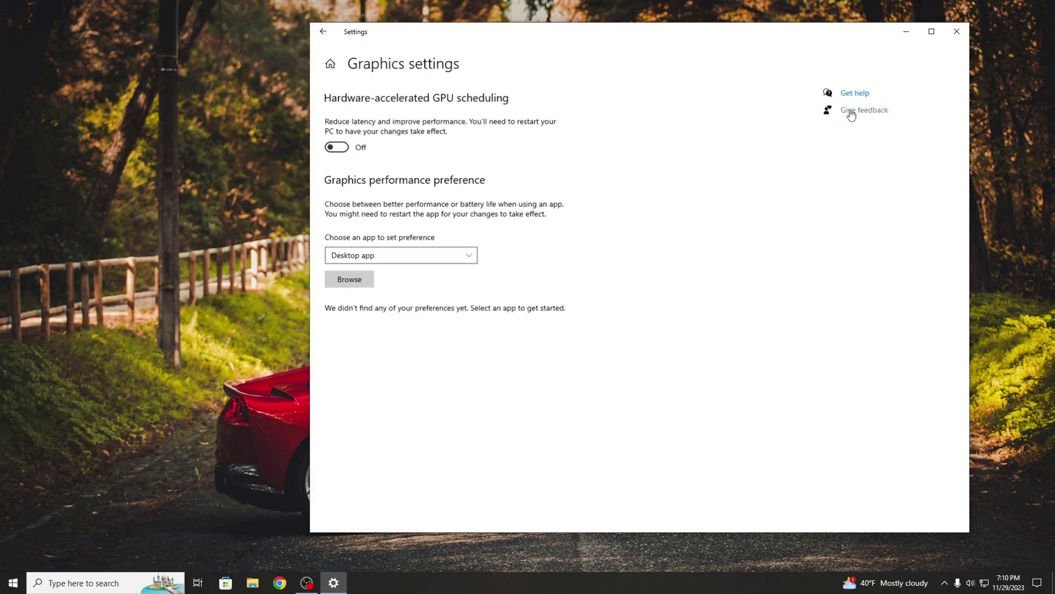
Browse for a desktop app to C:\Program Files (x86)\Steam\steamapps\common\Counter-Strike Global Offensive
{"action": "left_click", "coordinate": [361, 281]}
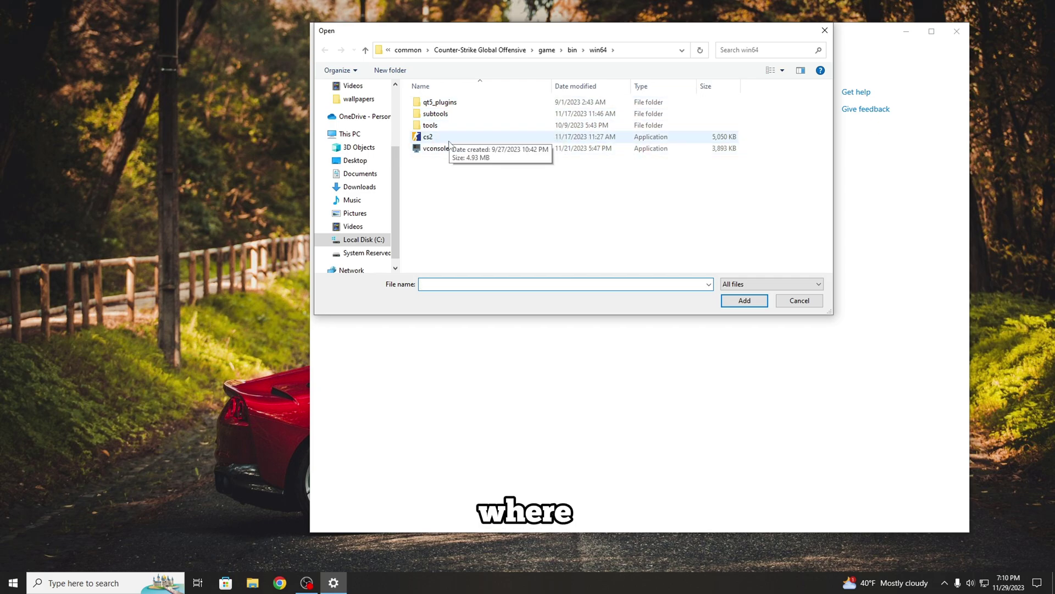
{"action": "left_click", "coordinate": [360, 240]}
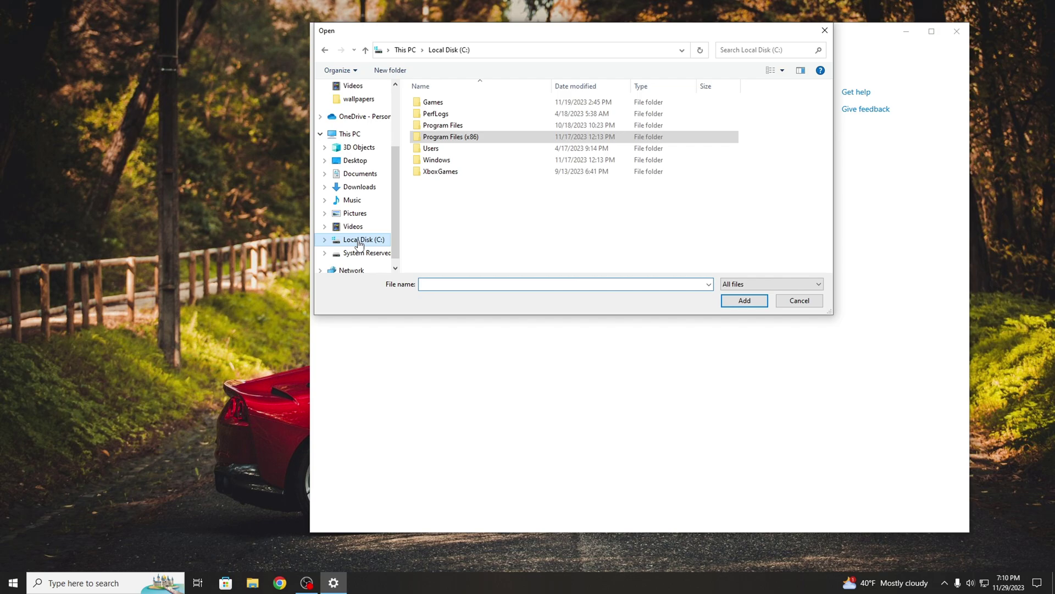
{"action": "double_click", "coordinate": [484, 137]}
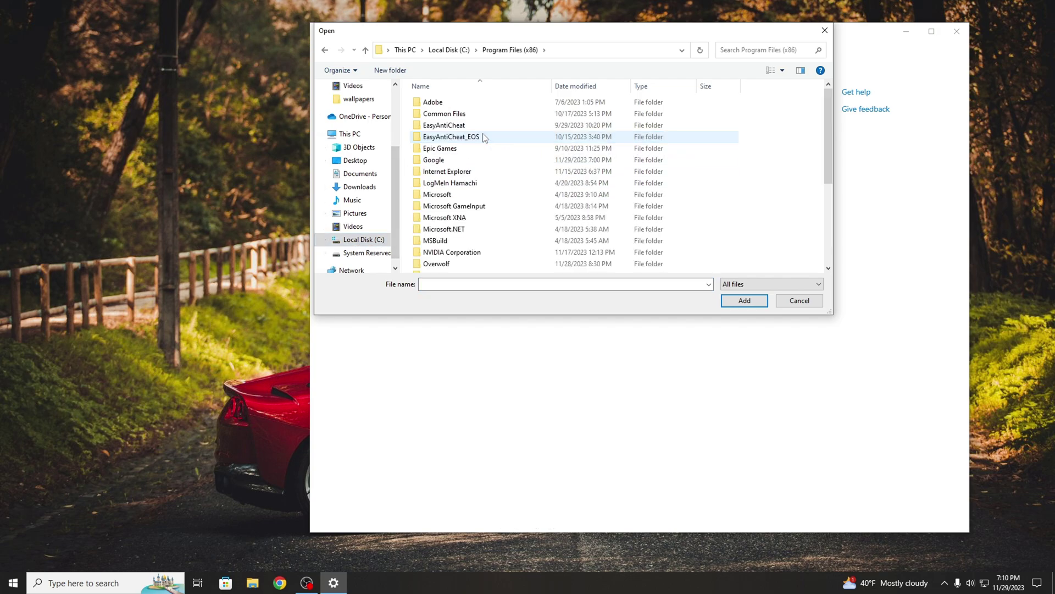
{"action": "scroll", "coordinate": [483, 138], "scroll_direction": "down", "scroll_amount": 2}
{"action": "double_click", "coordinate": [437, 238]}
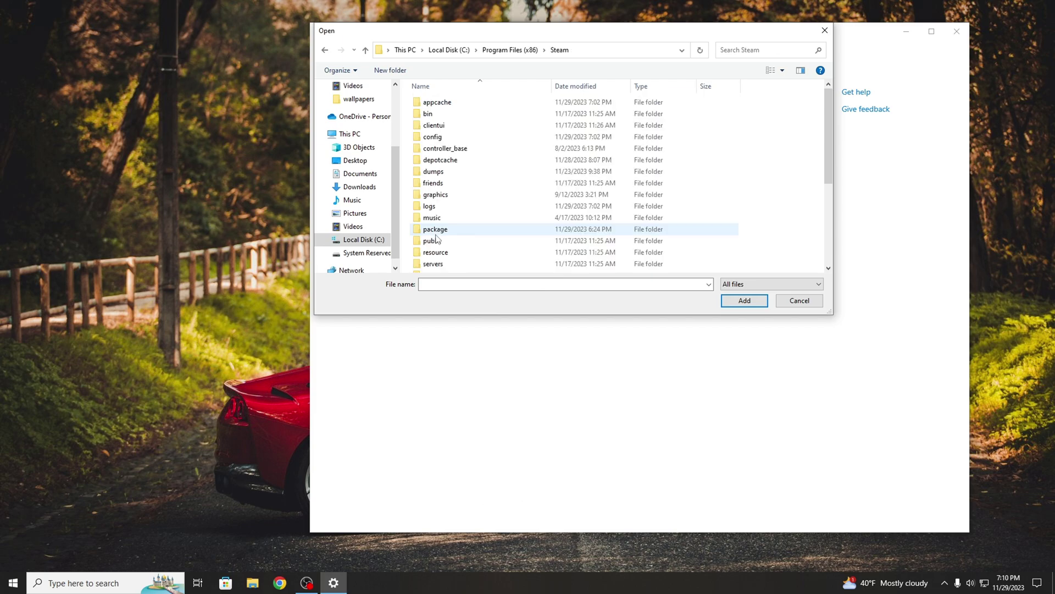
{"action": "scroll", "coordinate": [440, 236], "scroll_direction": "down", "scroll_amount": 4}
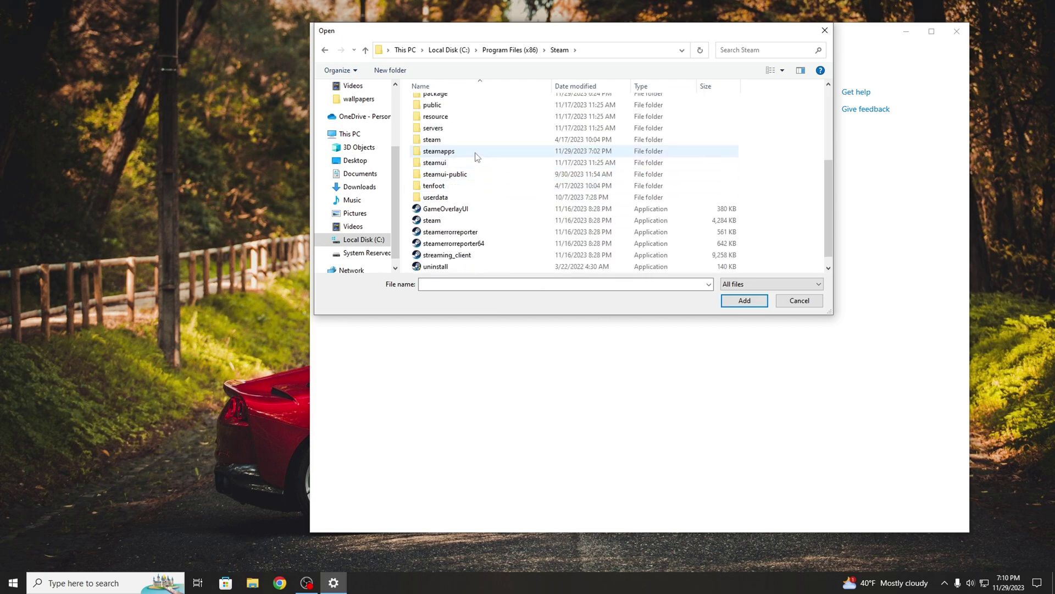
{"action": "double_click", "coordinate": [476, 156]}
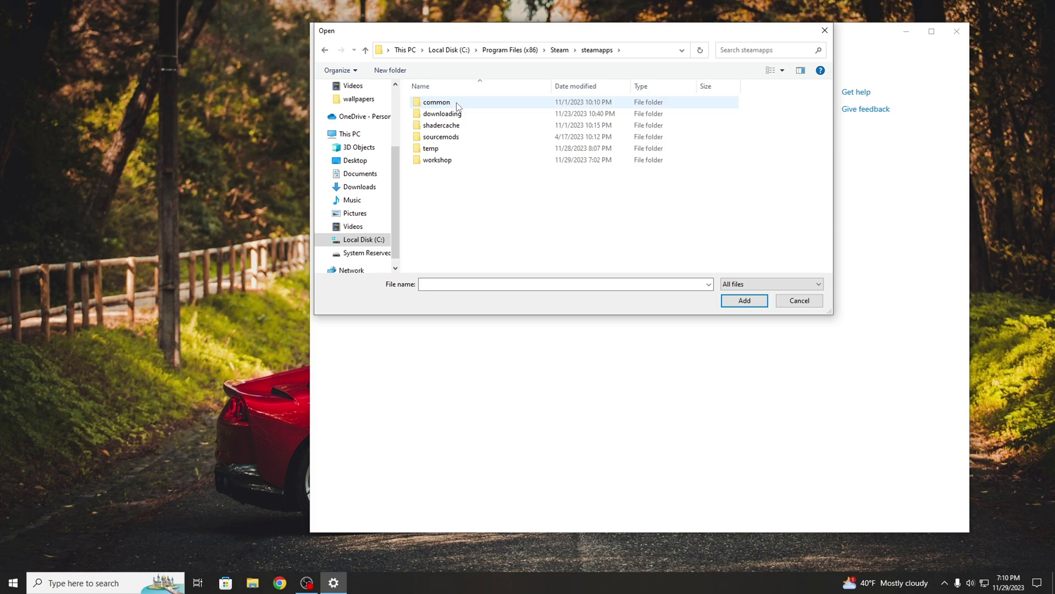
{"action": "double_click", "coordinate": [457, 104]}
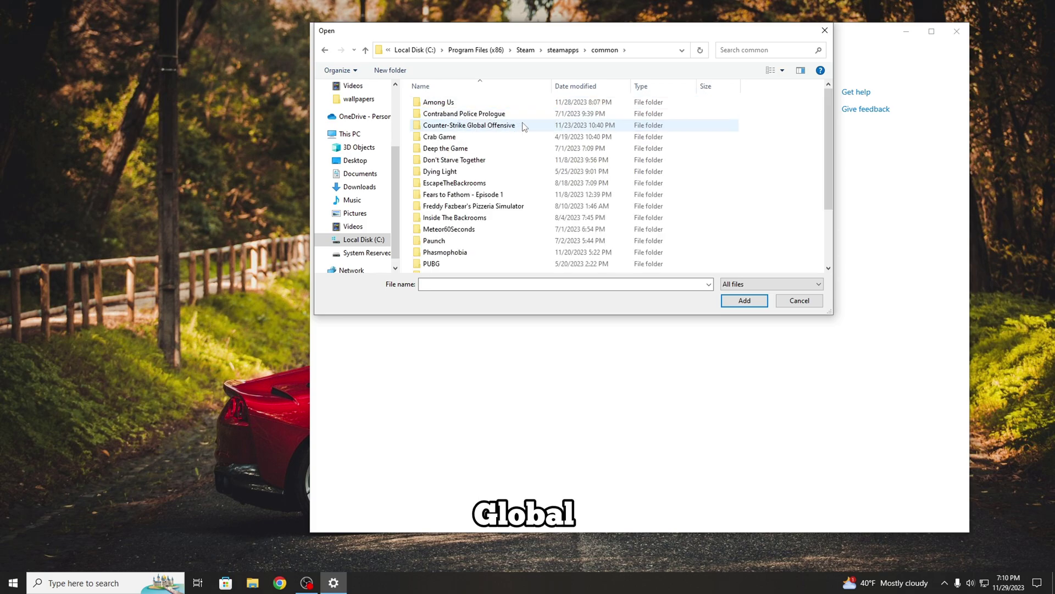
{"action": "double_click", "coordinate": [523, 126]}
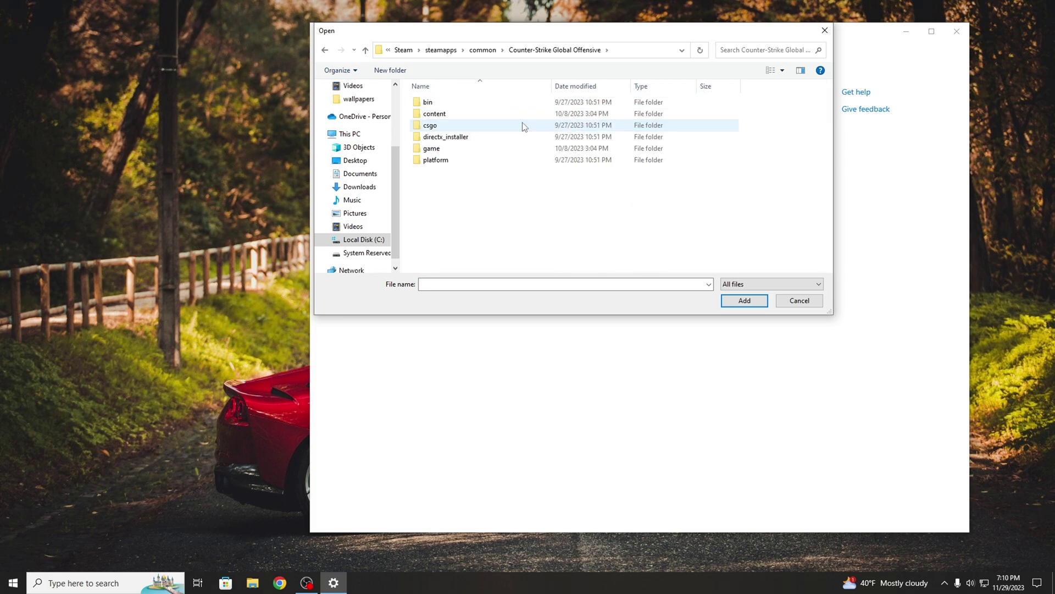
Add the cs2 application from game\bin\win64 and save its graphics preference as High performance
{"action": "double_click", "coordinate": [506, 148]}
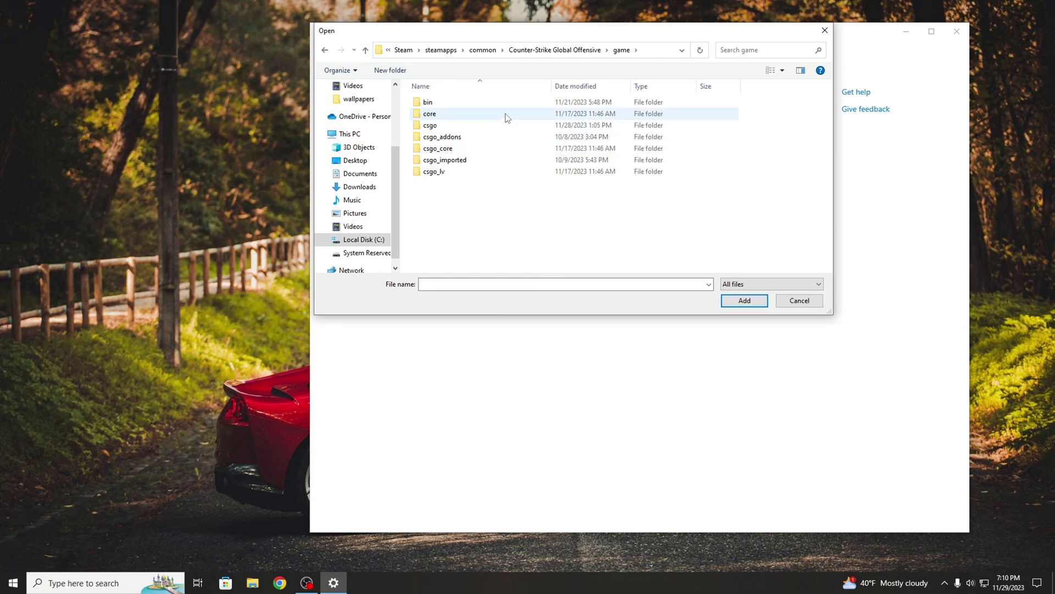
{"action": "double_click", "coordinate": [524, 102]}
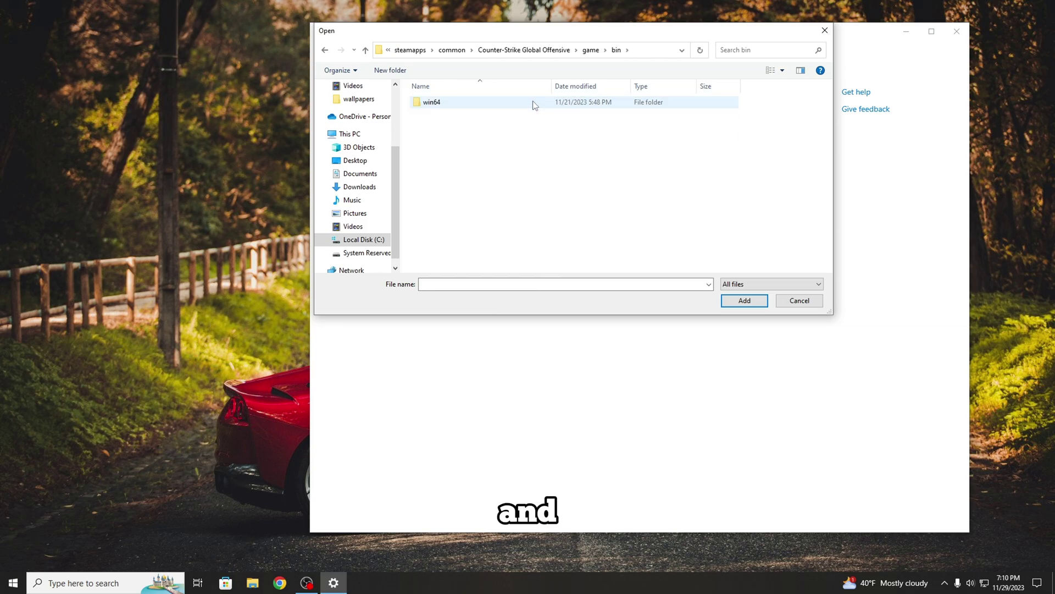
{"action": "double_click", "coordinate": [533, 104]}
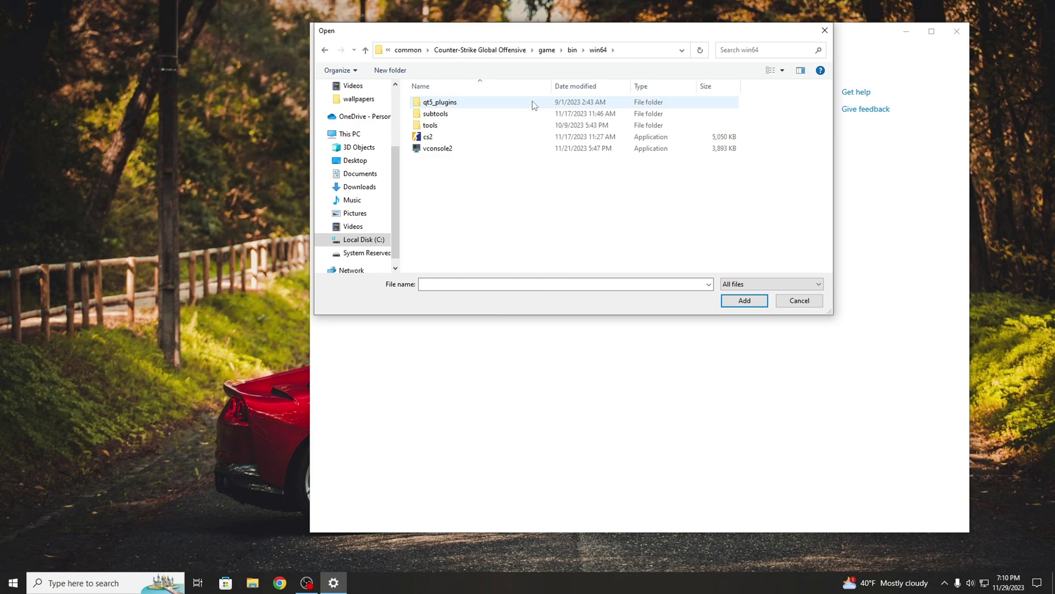
{"action": "left_click", "coordinate": [458, 137]}
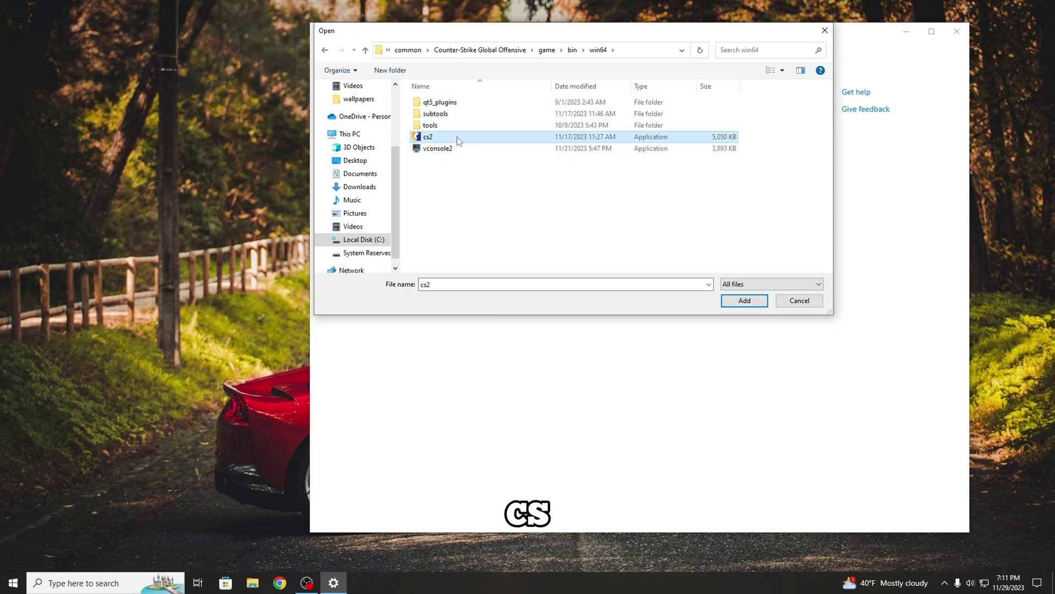
{"action": "left_click", "coordinate": [745, 300]}
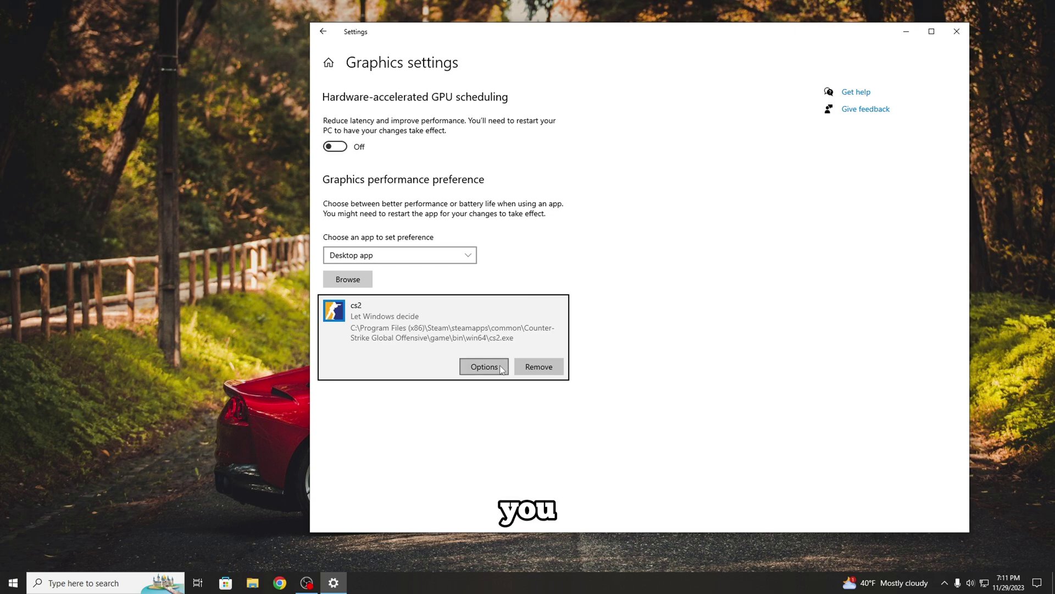
{"action": "left_click", "coordinate": [500, 365]}
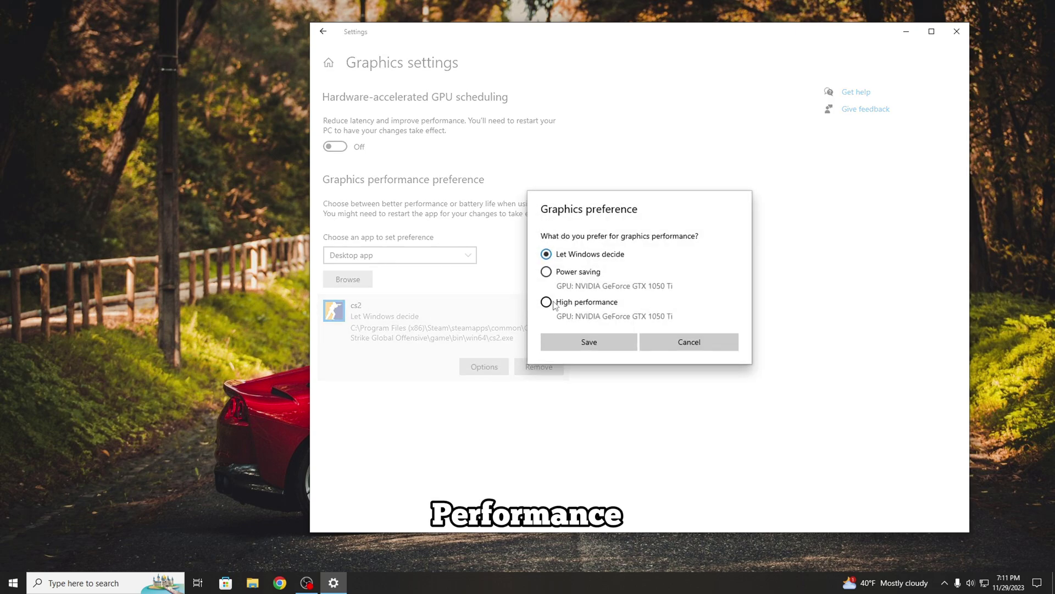
{"action": "left_click", "coordinate": [605, 340]}
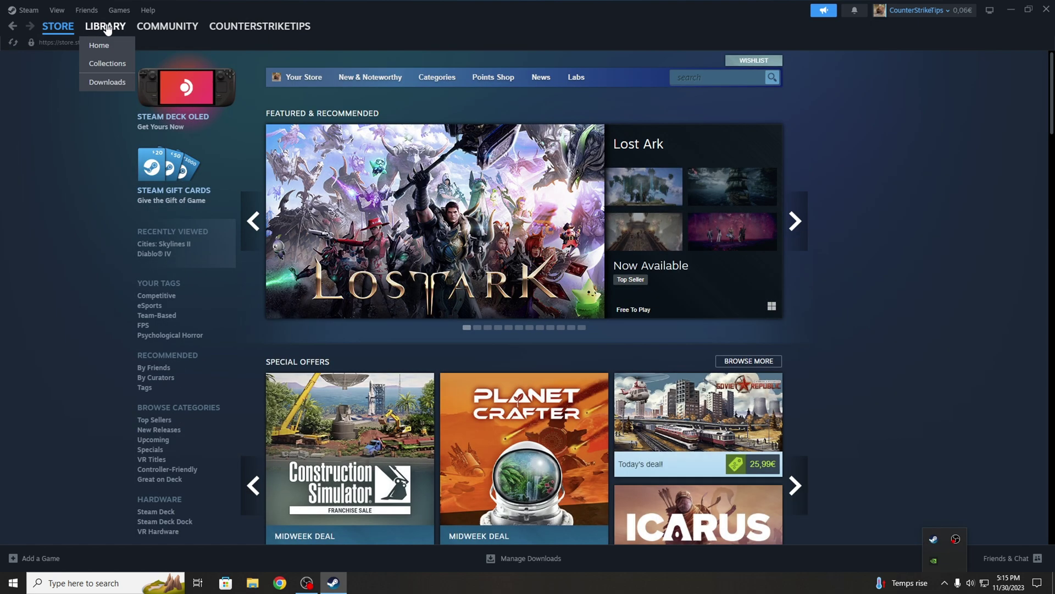
Open the properties of Counter-Strike 2 from the Steam library
{"action": "left_click", "coordinate": [108, 28]}
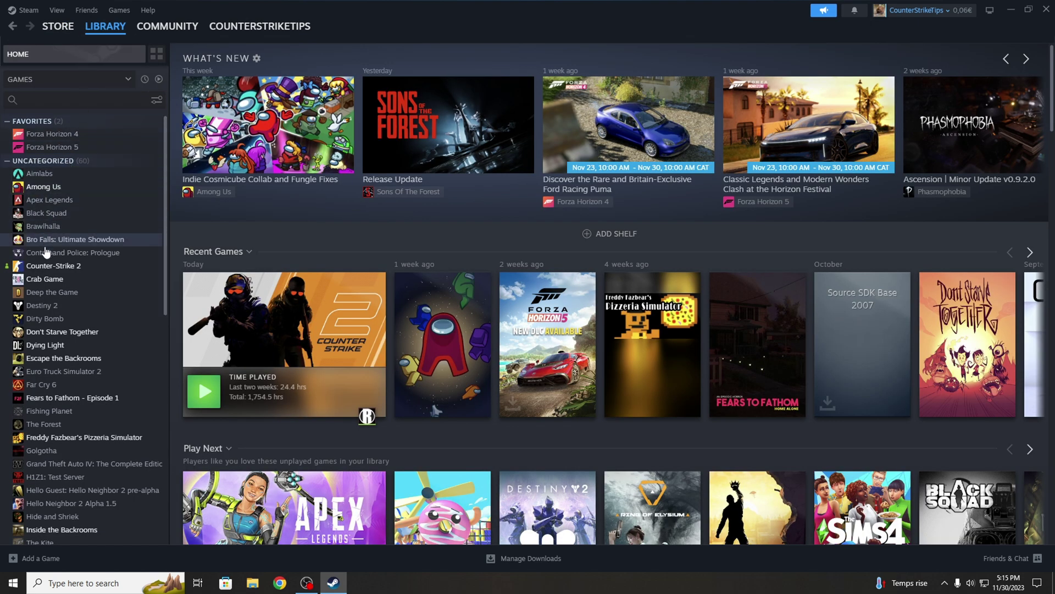
{"action": "right_click", "coordinate": [45, 267]}
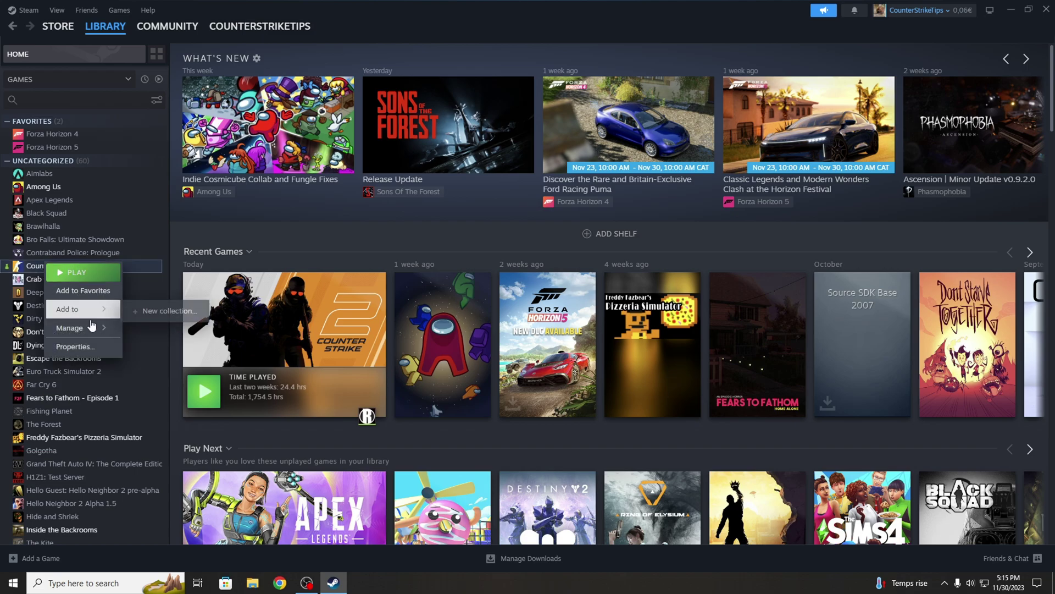
{"action": "left_click", "coordinate": [74, 346]}
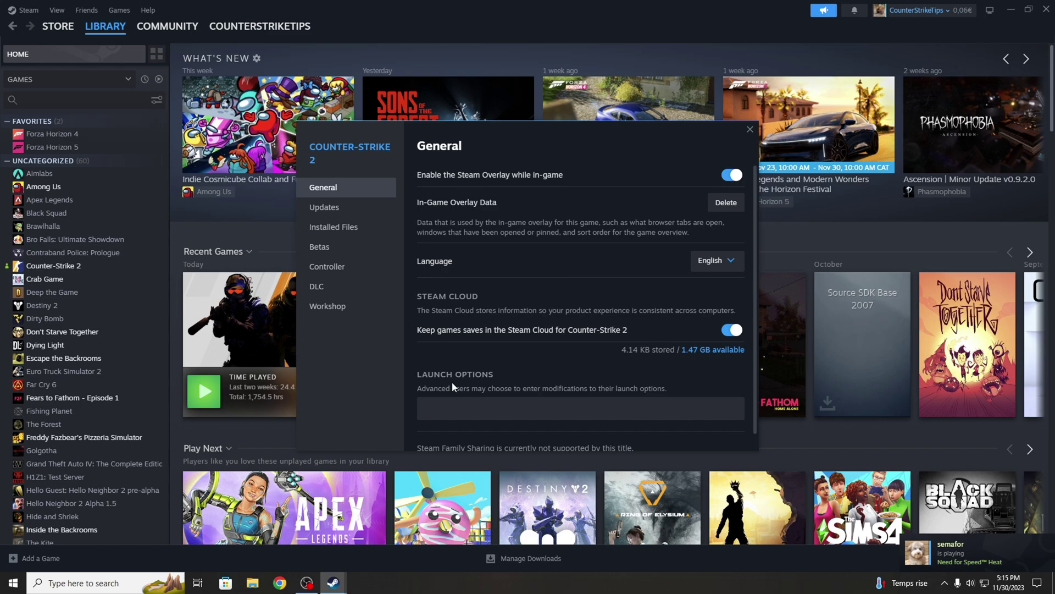
Set the game's launch options to "-nojoy -novid -high -full +fps_max 0 +mat_queue_mode 2"
{"action": "left_click", "coordinate": [454, 409]}
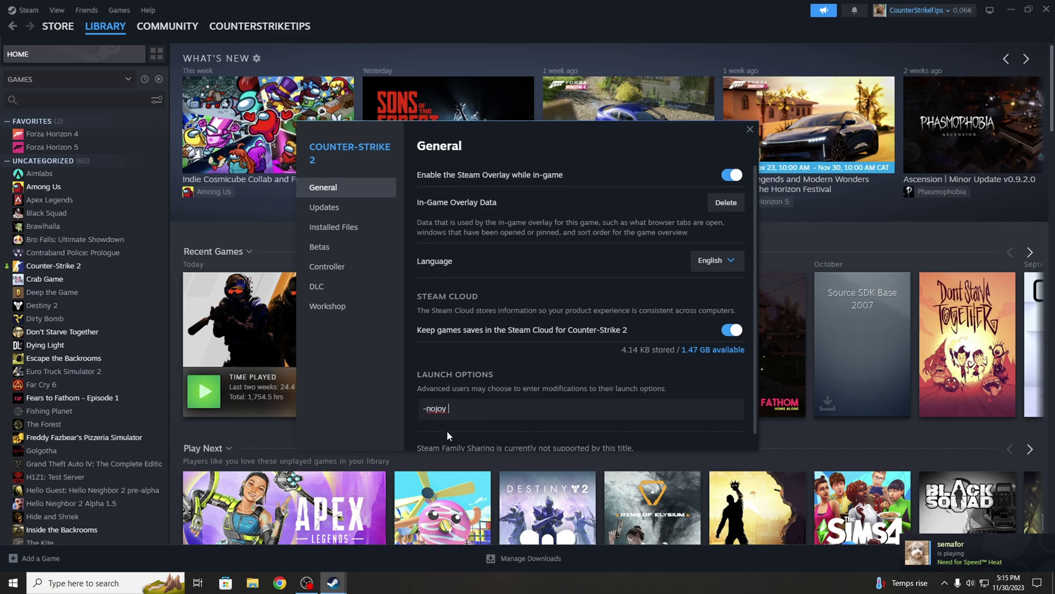
{"action": "type", "text": "-nojoy -novid"}
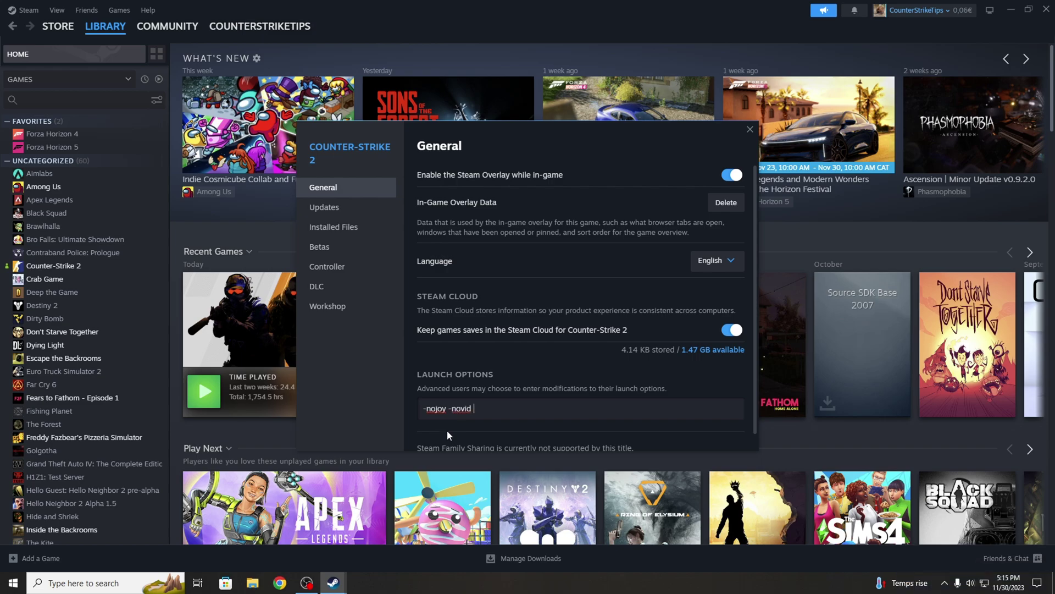
{"action": "type", "text": " -high -fu"}
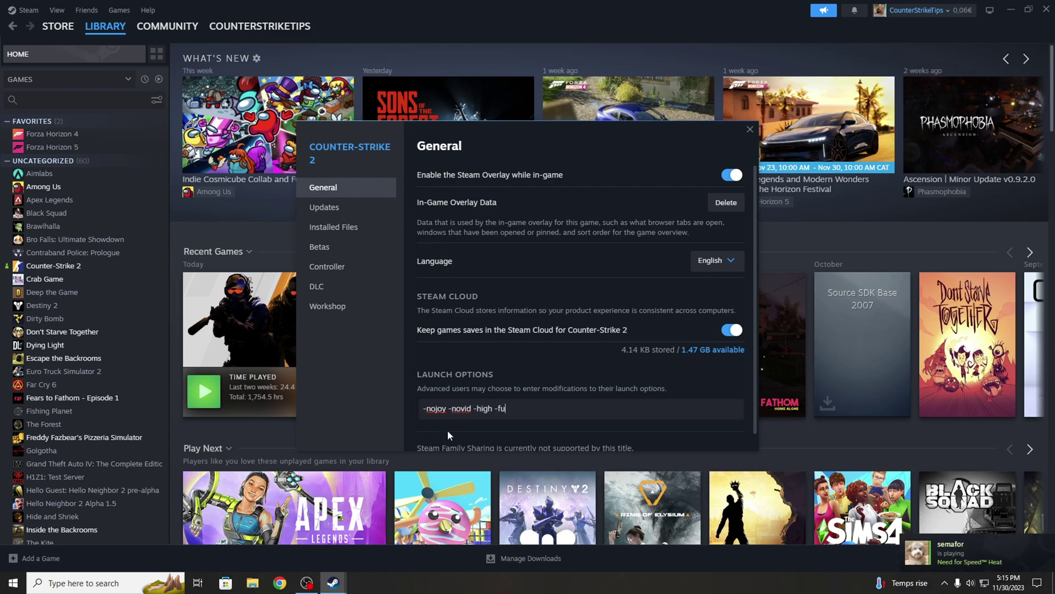
{"action": "type", "text": "ll +fps_max 0 "}
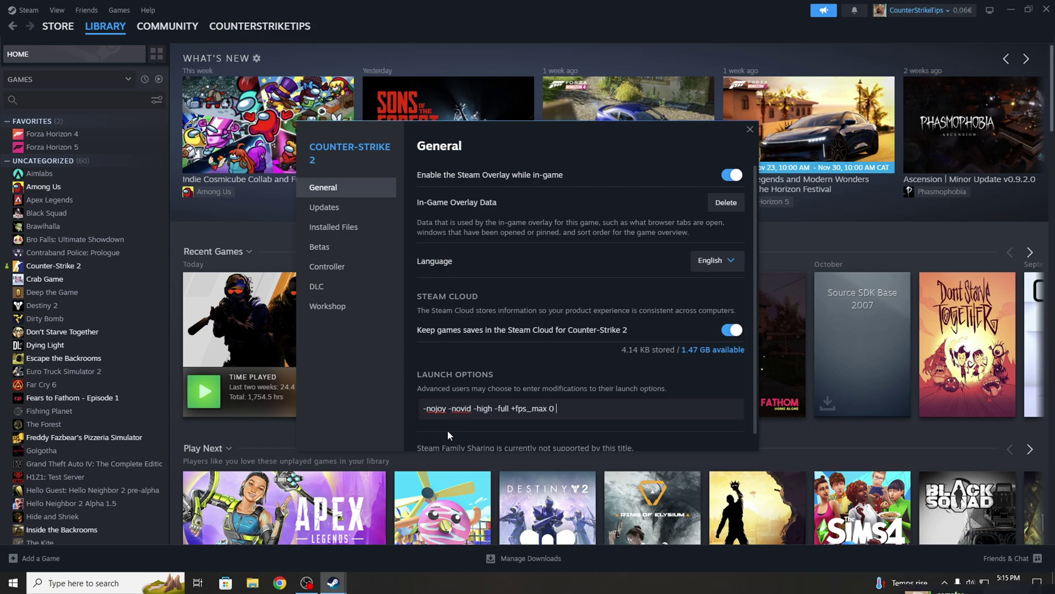
{"action": "type", "text": "+mat_queue_"}
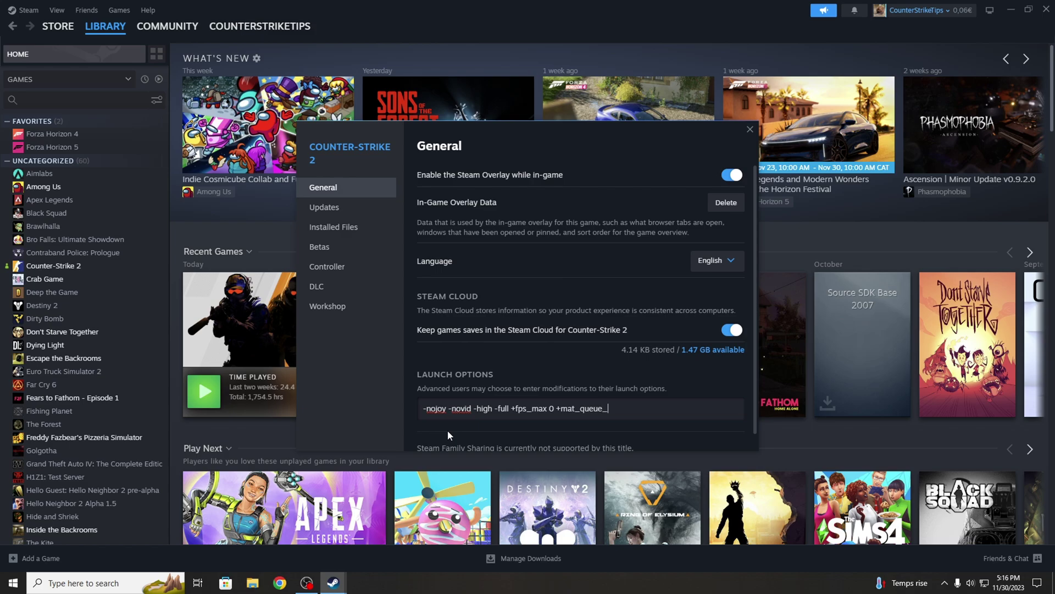
{"action": "type", "text": "mode 2"}
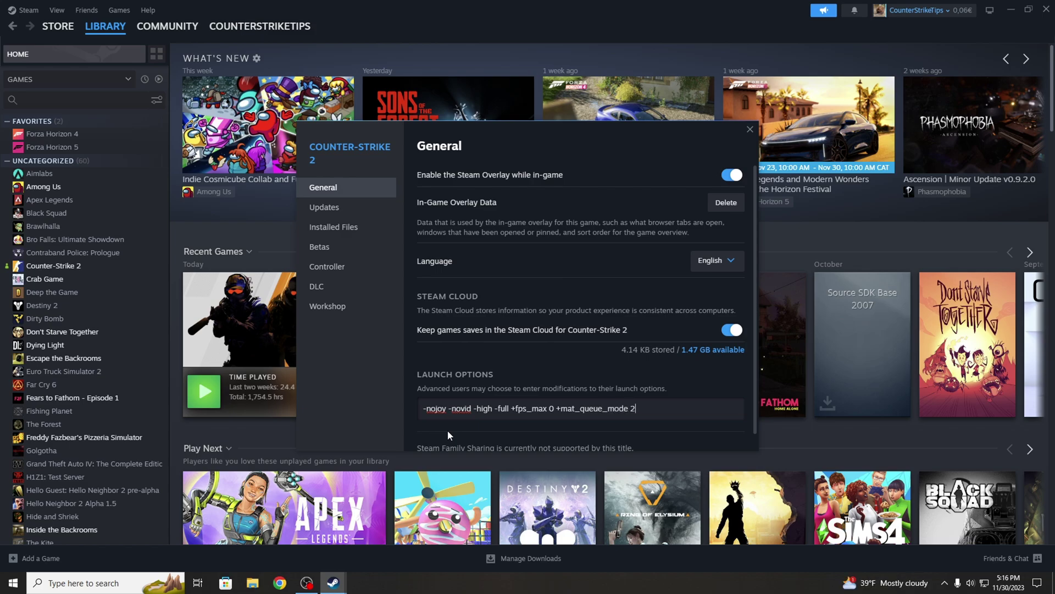
{"action": "left_click", "coordinate": [514, 367]}
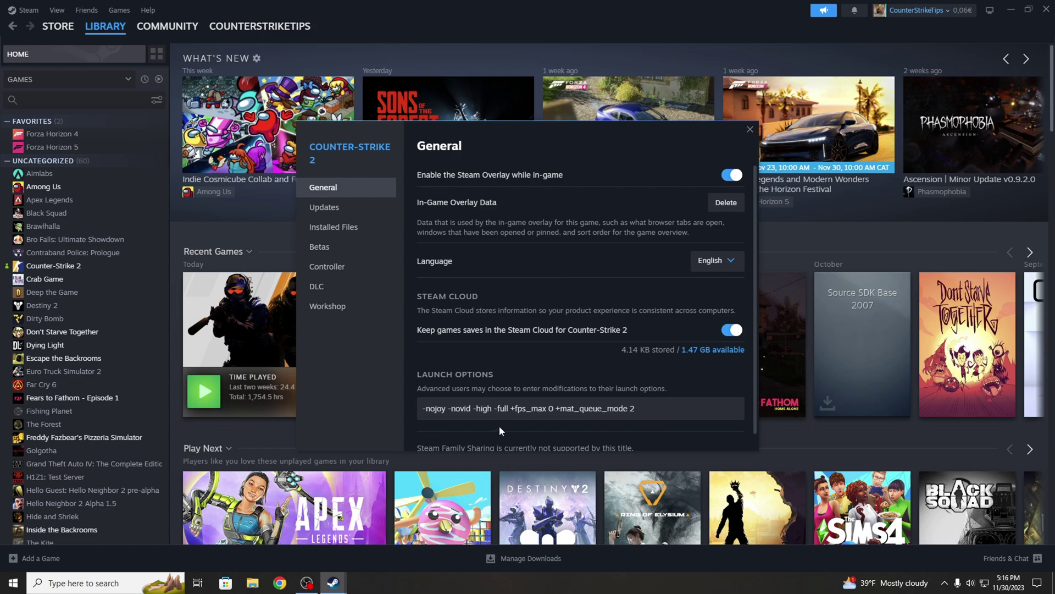
Browse the game's installed files in File Explorer and open the game\bin\win64 folder
{"action": "left_click", "coordinate": [365, 232]}
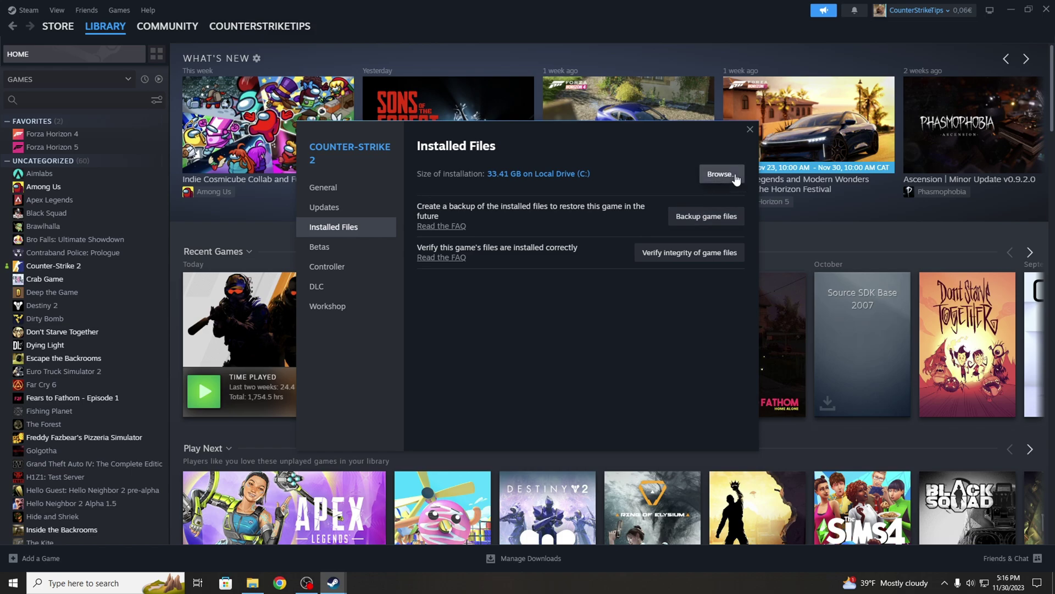
{"action": "left_click", "coordinate": [258, 582]}
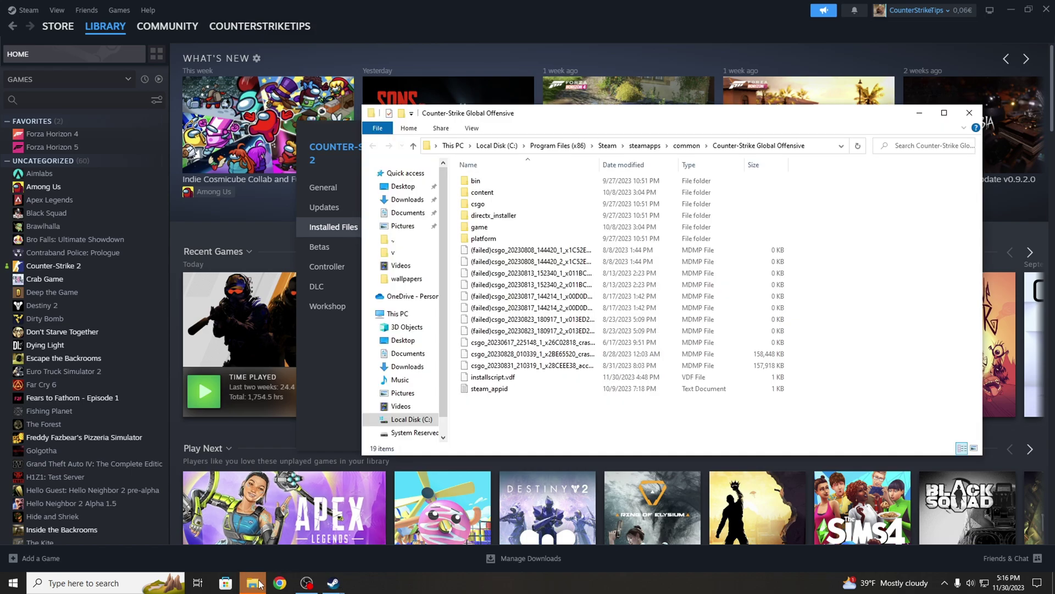
{"action": "double_click", "coordinate": [489, 228]}
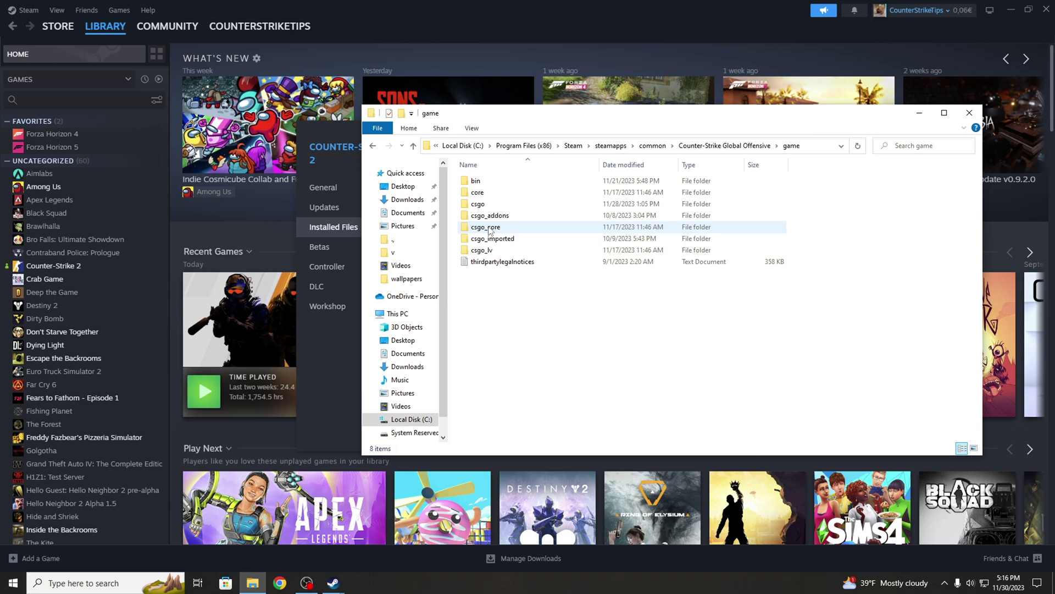
{"action": "double_click", "coordinate": [497, 182]}
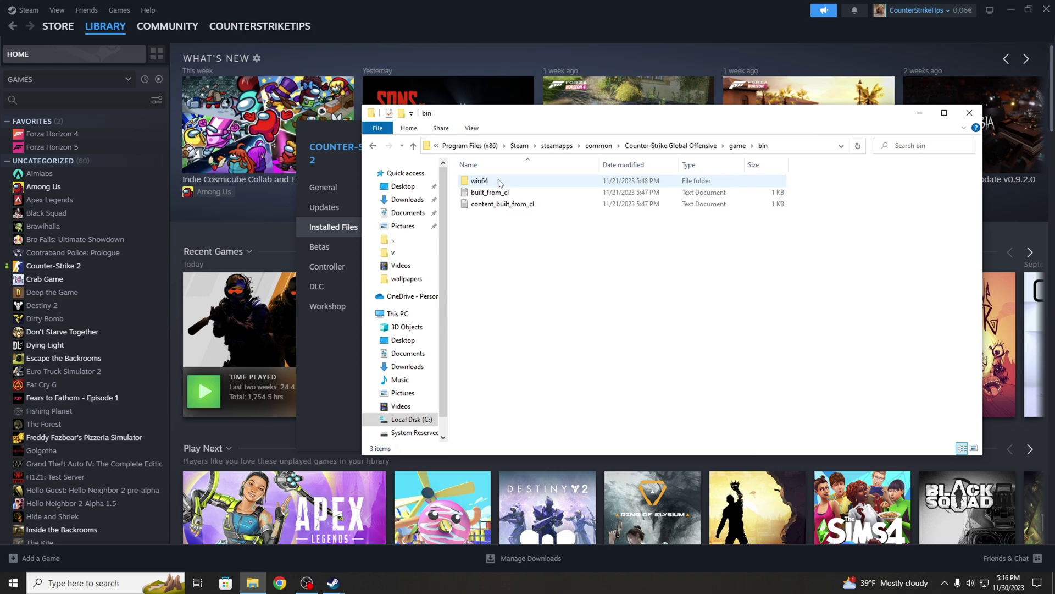
{"action": "double_click", "coordinate": [500, 182]}
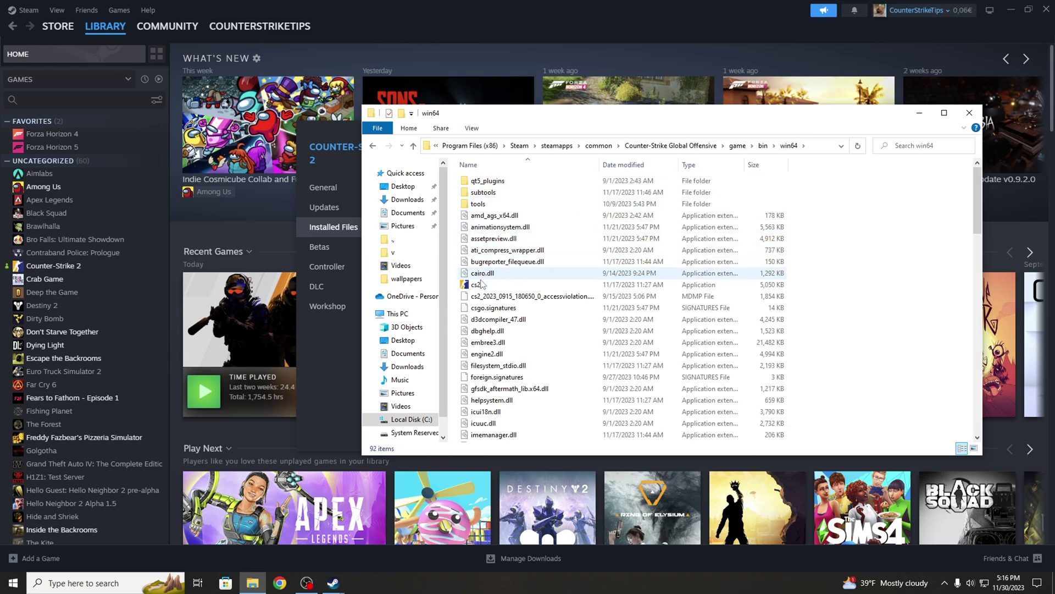
In the cs2 file's compatibility properties, disable fullscreen optimizations and override high DPI scaling with Application, then close the open windows
{"action": "left_click", "coordinate": [477, 286]}
{"action": "right_click", "coordinate": [479, 287]}
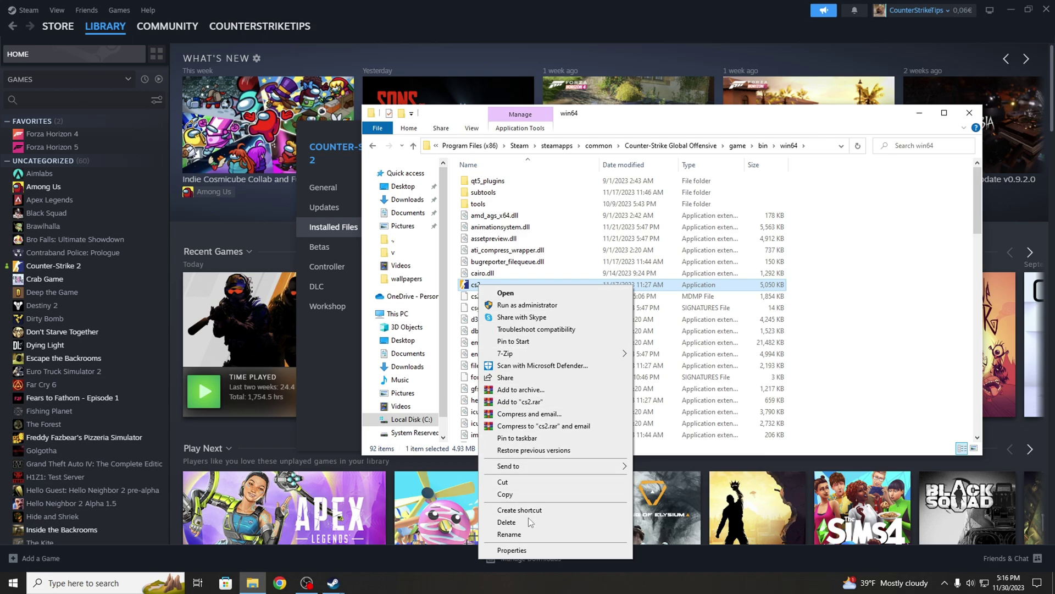
{"action": "left_click", "coordinate": [511, 551]}
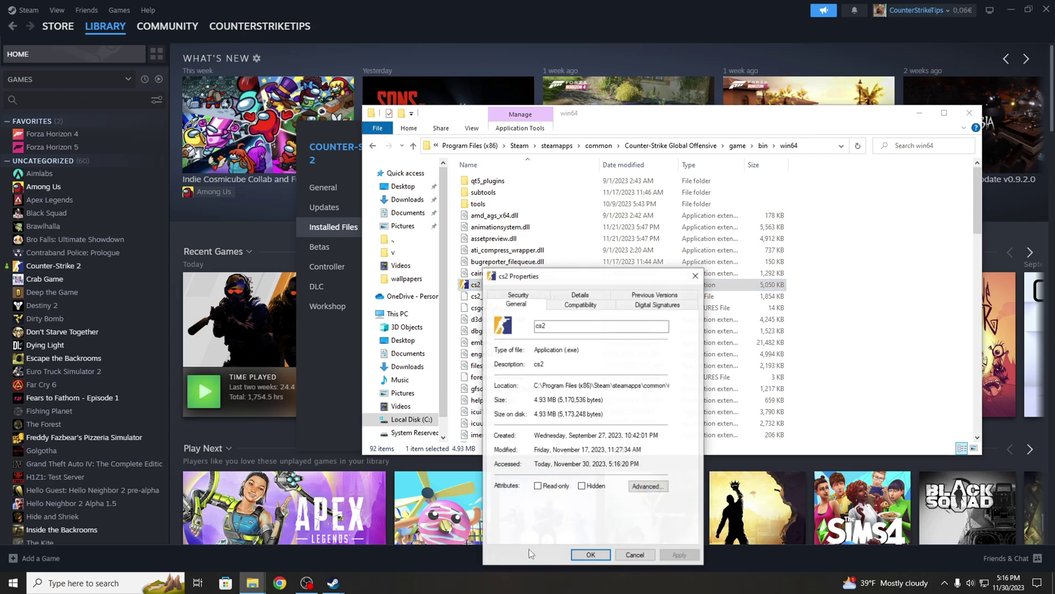
{"action": "left_click", "coordinate": [586, 305]}
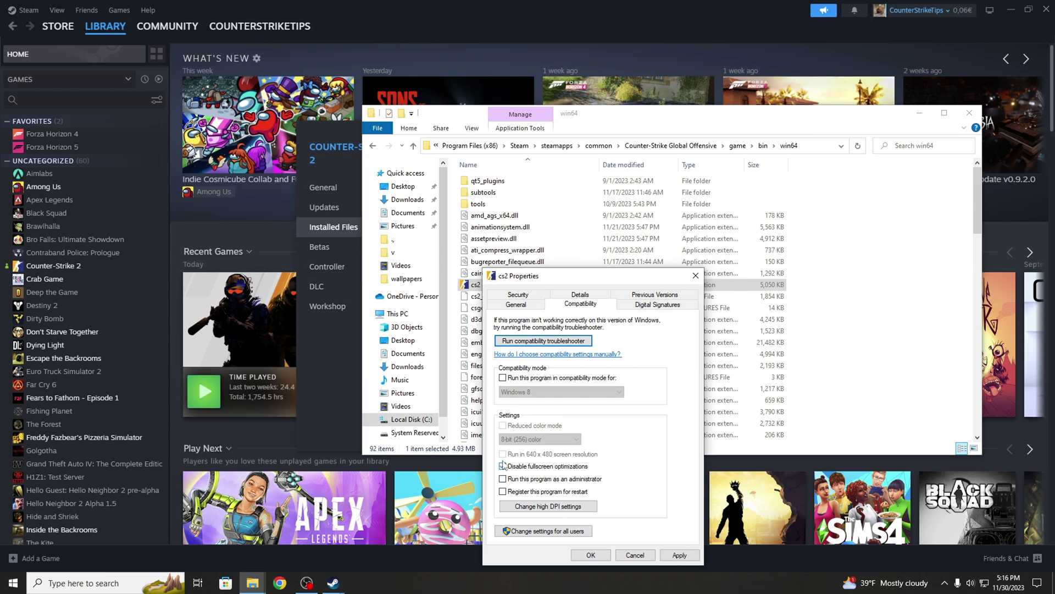
{"action": "left_click", "coordinate": [549, 506]}
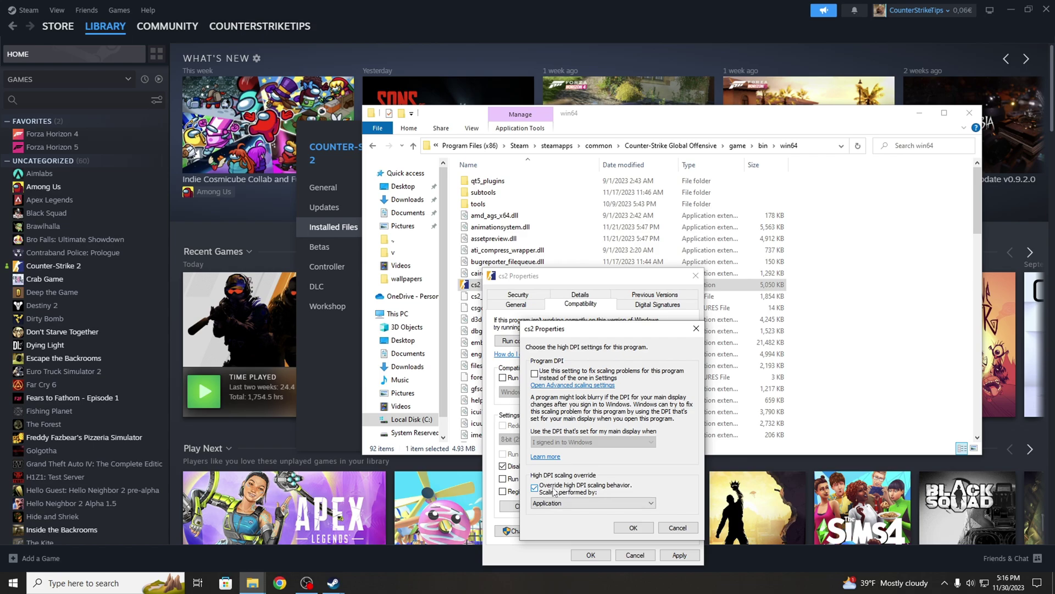
{"action": "left_click", "coordinate": [634, 527]}
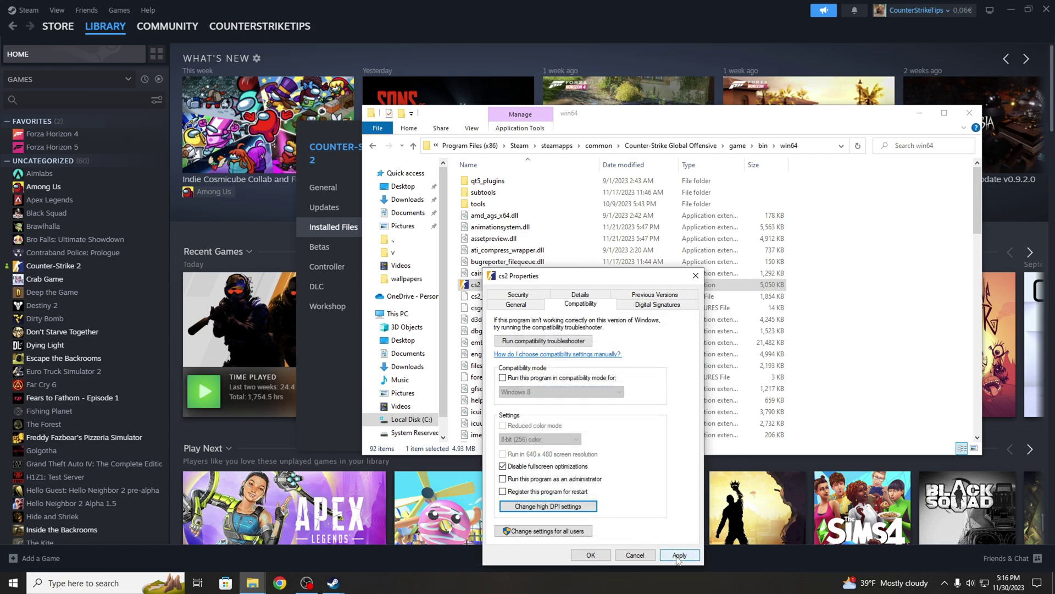
{"action": "left_click", "coordinate": [590, 553]}
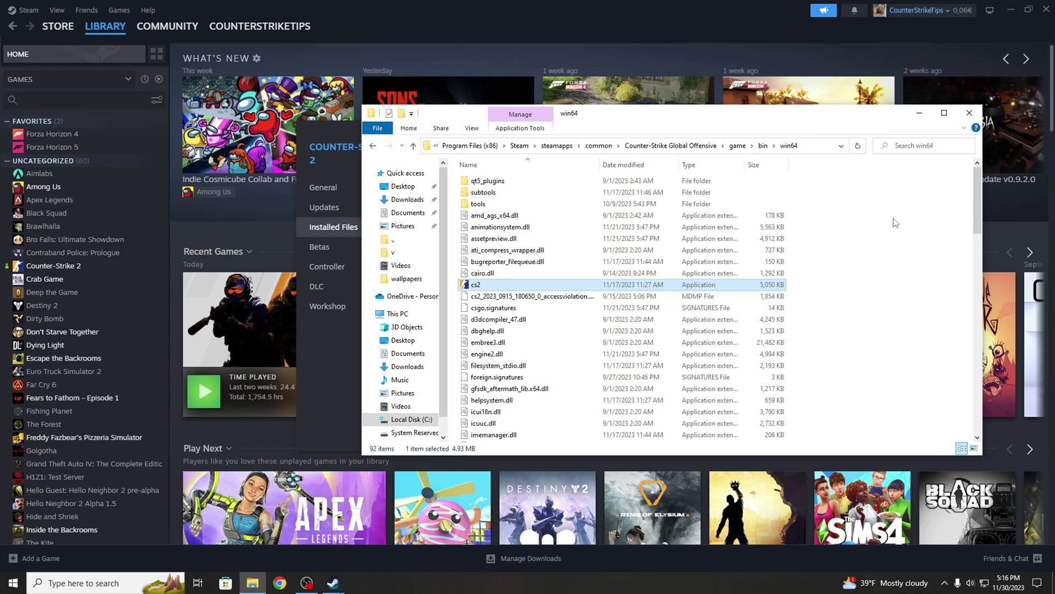
{"action": "left_click", "coordinate": [969, 114]}
{"action": "left_click", "coordinate": [752, 130]}
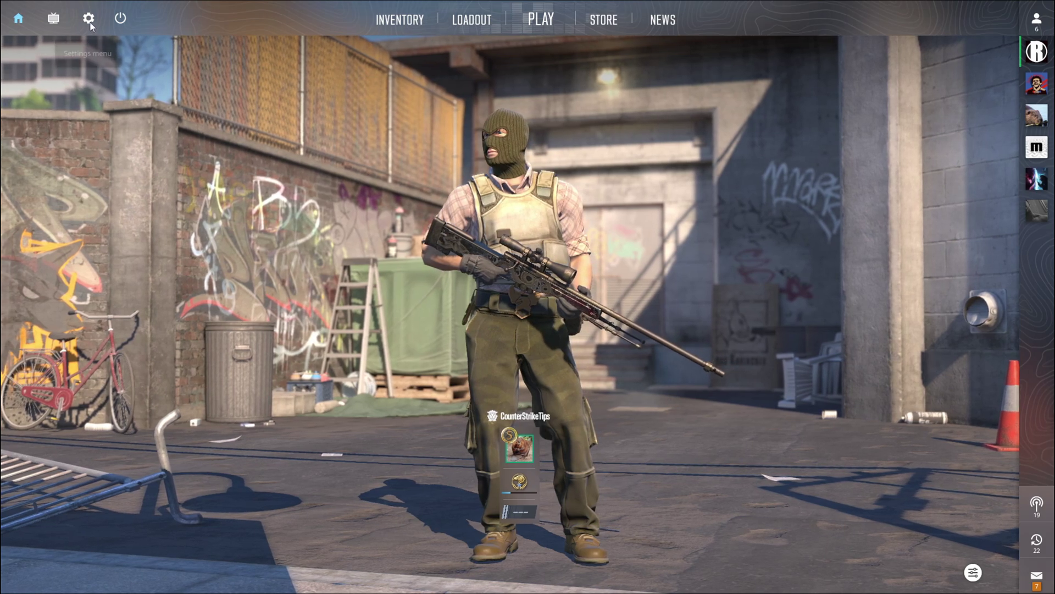
In Counter-Strike 2's video settings, set Display Mode to Fullscreen and Refresh Rate to 164 Hz
{"action": "left_click", "coordinate": [89, 21]}
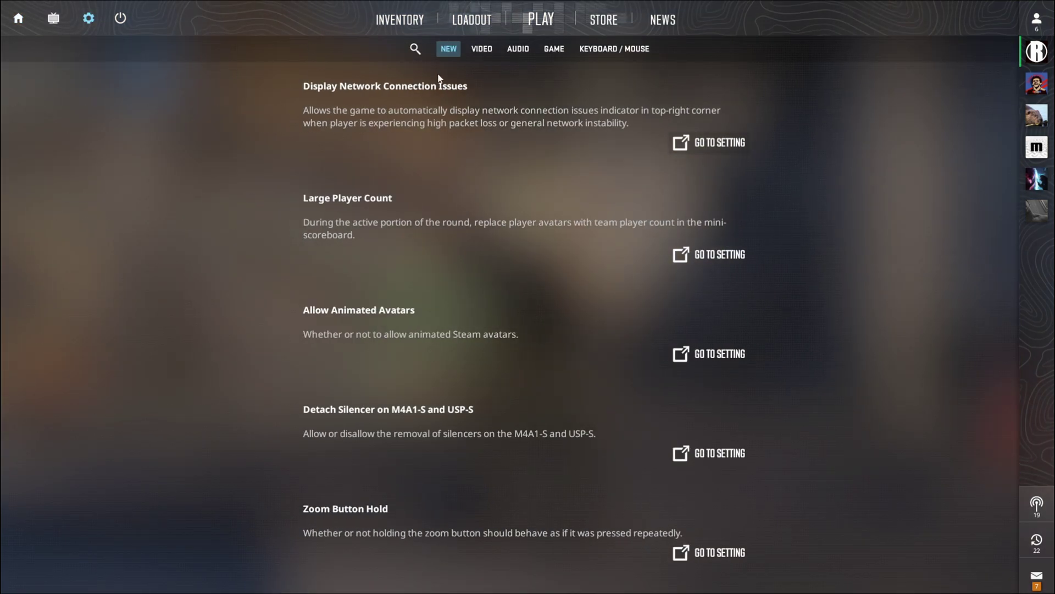
{"action": "left_click", "coordinate": [488, 52]}
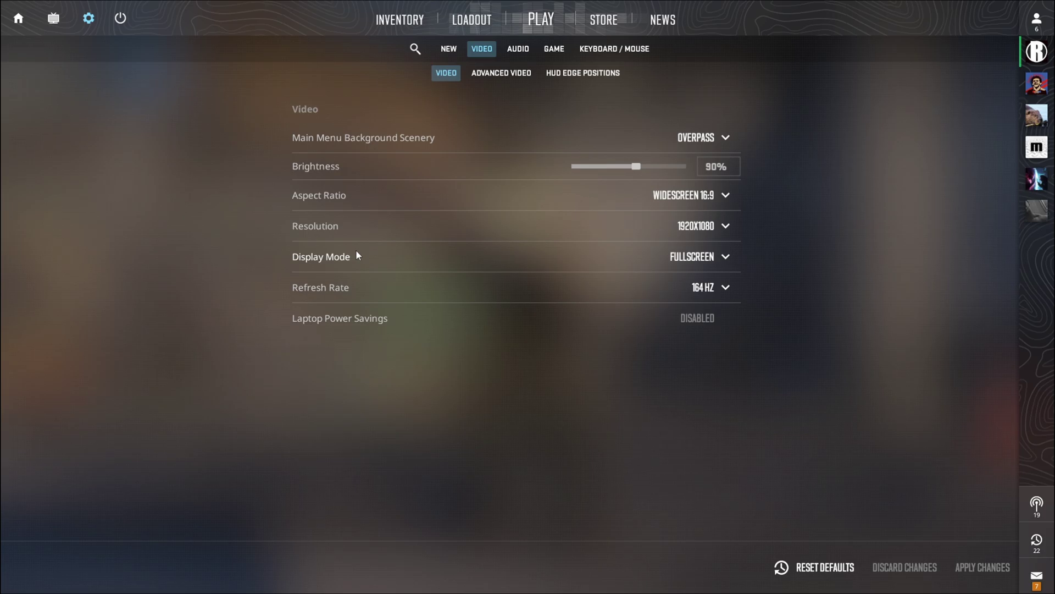
{"action": "left_click", "coordinate": [707, 260]}
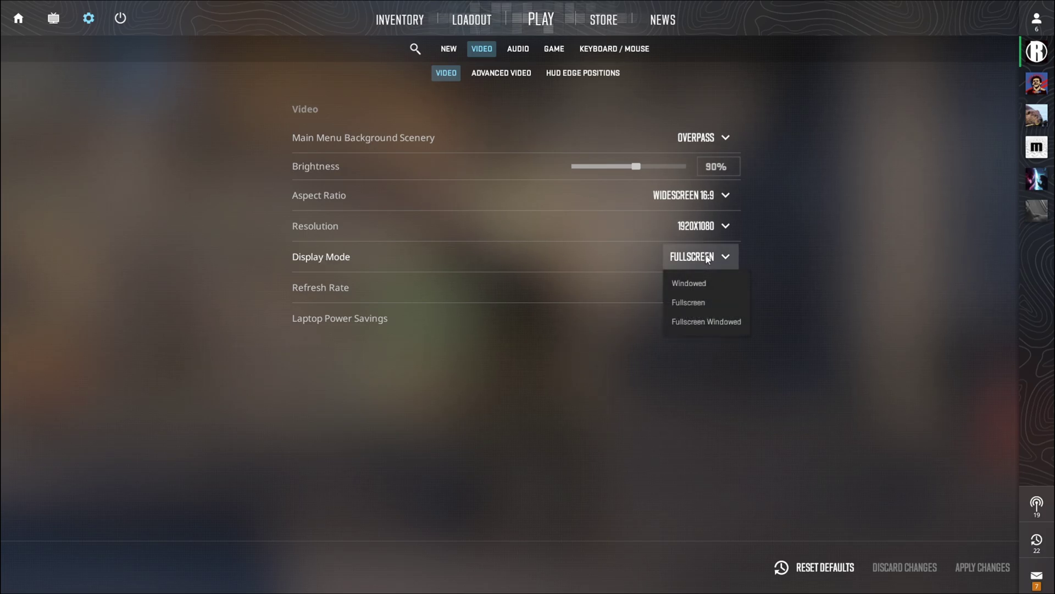
{"action": "left_click", "coordinate": [688, 303]}
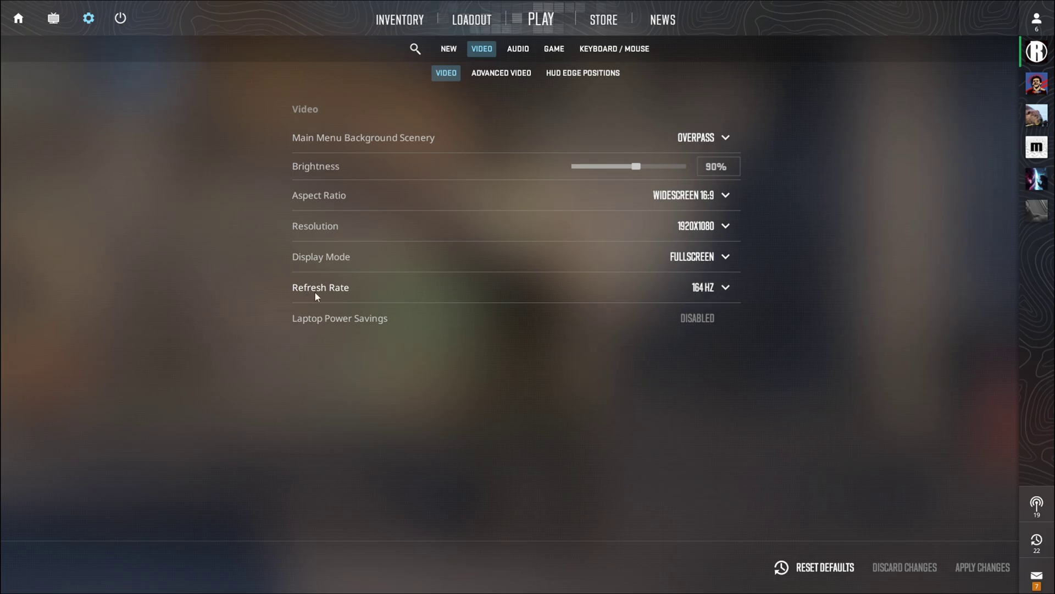
{"action": "left_click", "coordinate": [720, 290]}
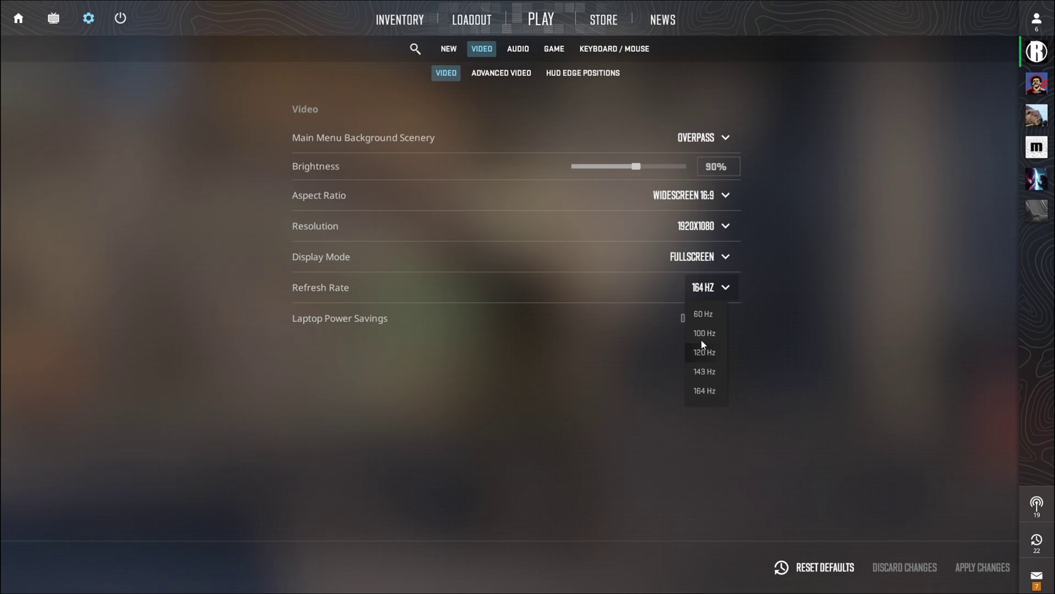
{"action": "left_click", "coordinate": [704, 391]}
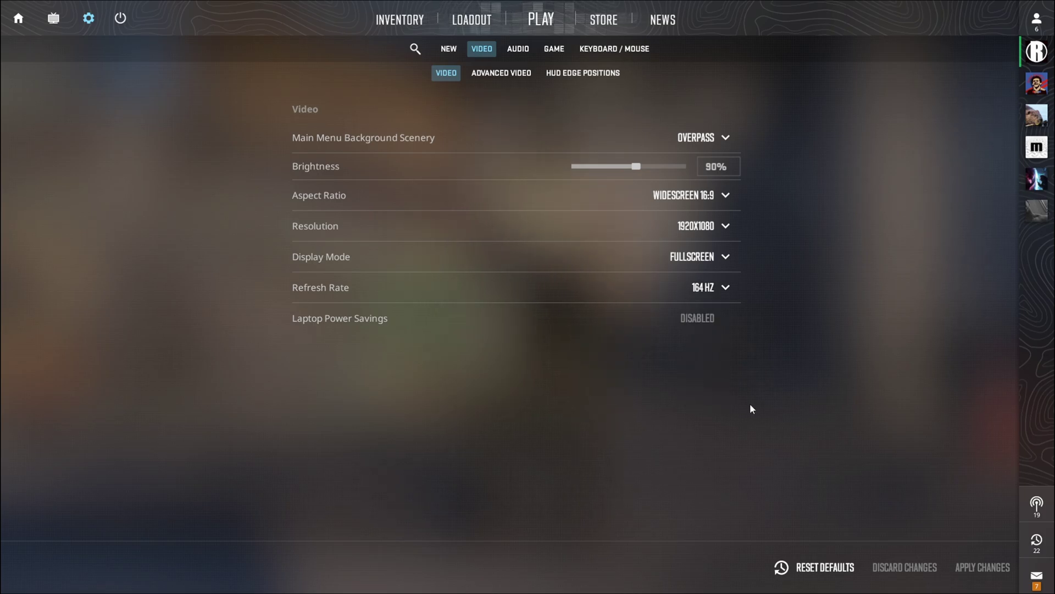
Go to the advanced video settings and set Boost Player Contrast to Enabled
{"action": "left_click", "coordinate": [504, 78]}
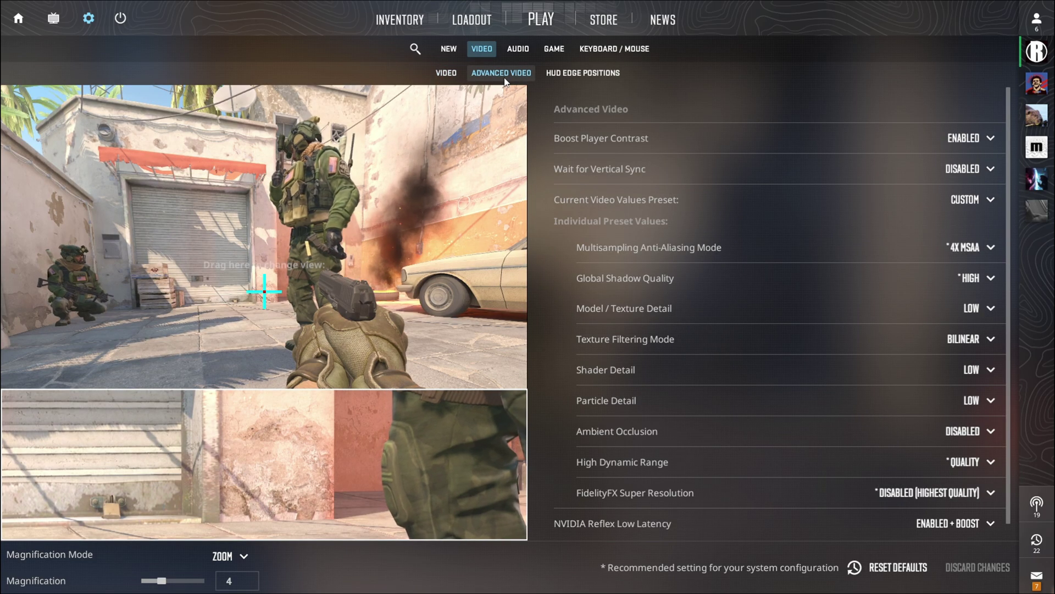
{"action": "left_click", "coordinate": [980, 141]}
{"action": "left_click", "coordinate": [966, 184]}
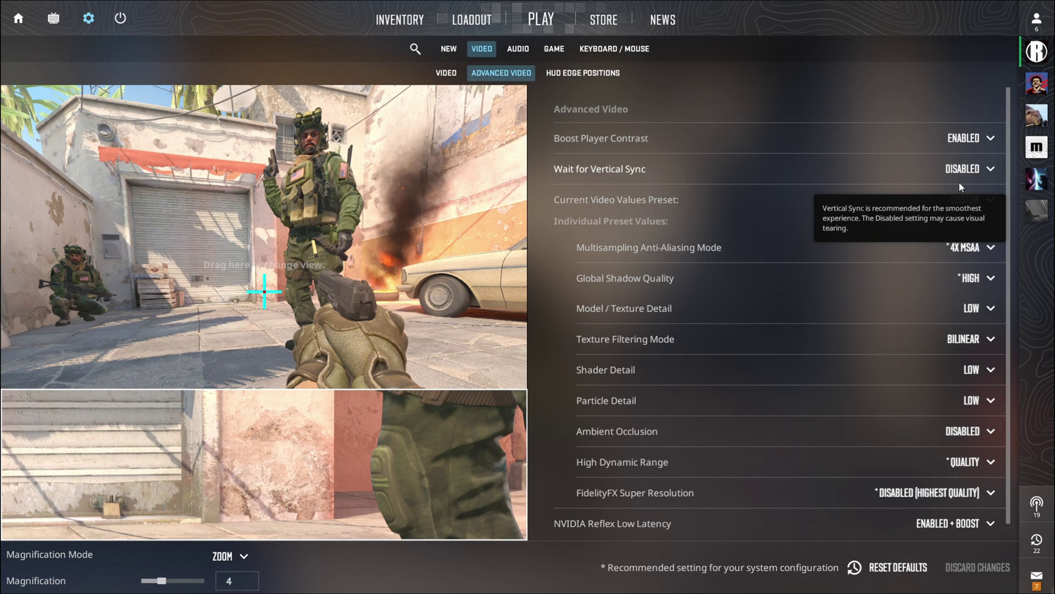
Set Wait for Vertical Sync to Disabled and Multisampling Anti-Aliasing Mode to 4x MSAA
{"action": "left_click", "coordinate": [962, 175]}
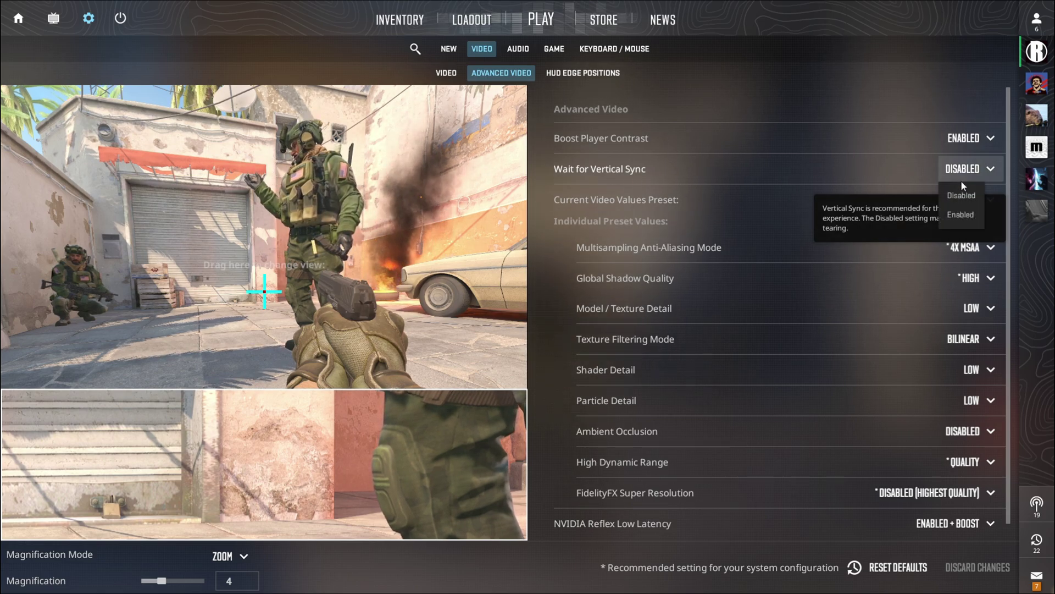
{"action": "left_click", "coordinate": [962, 195]}
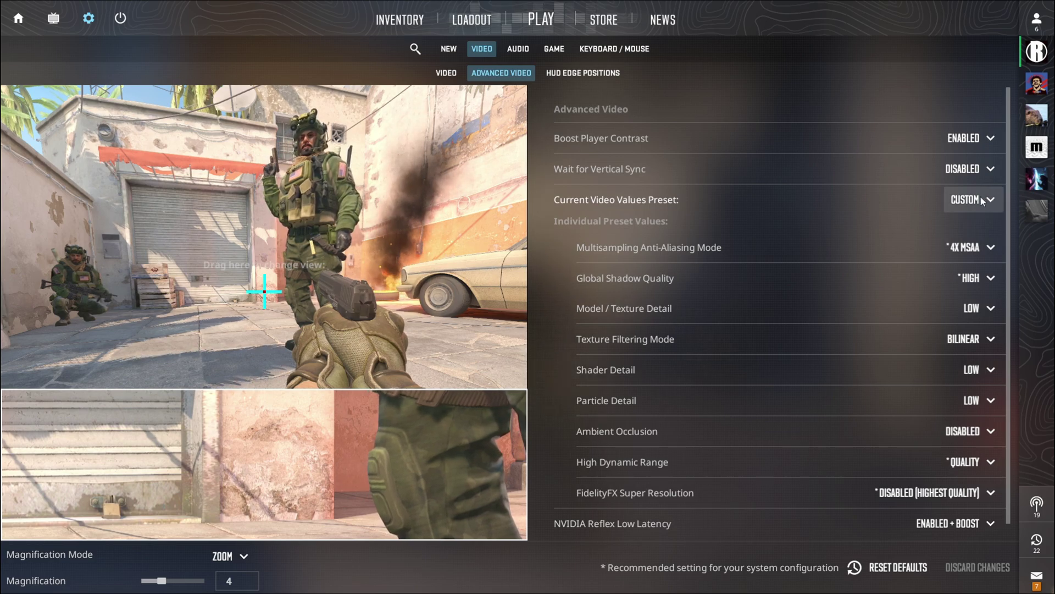
{"action": "left_click", "coordinate": [969, 247]}
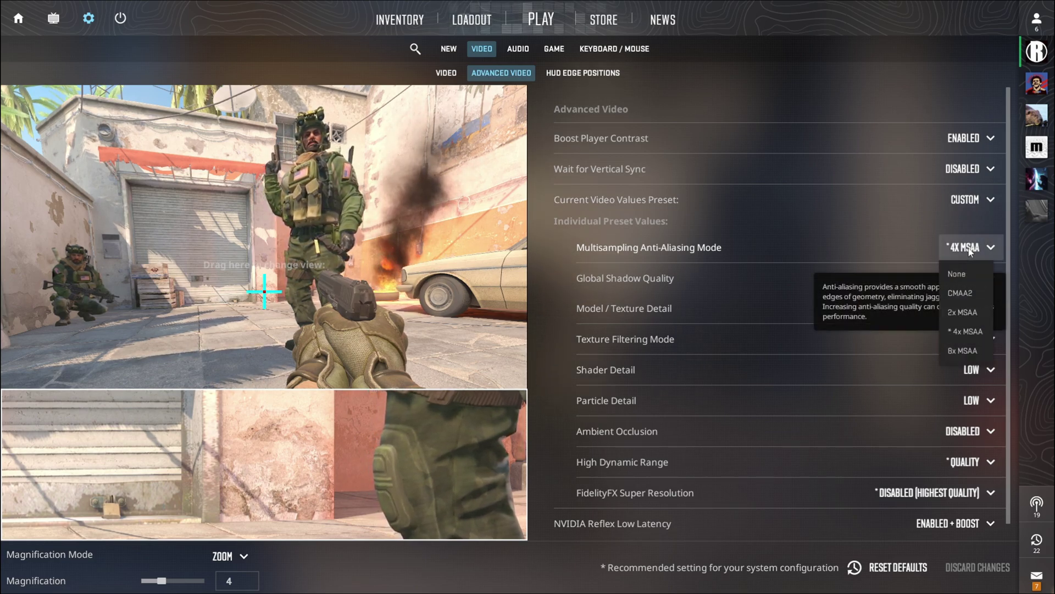
{"action": "left_click", "coordinate": [963, 333]}
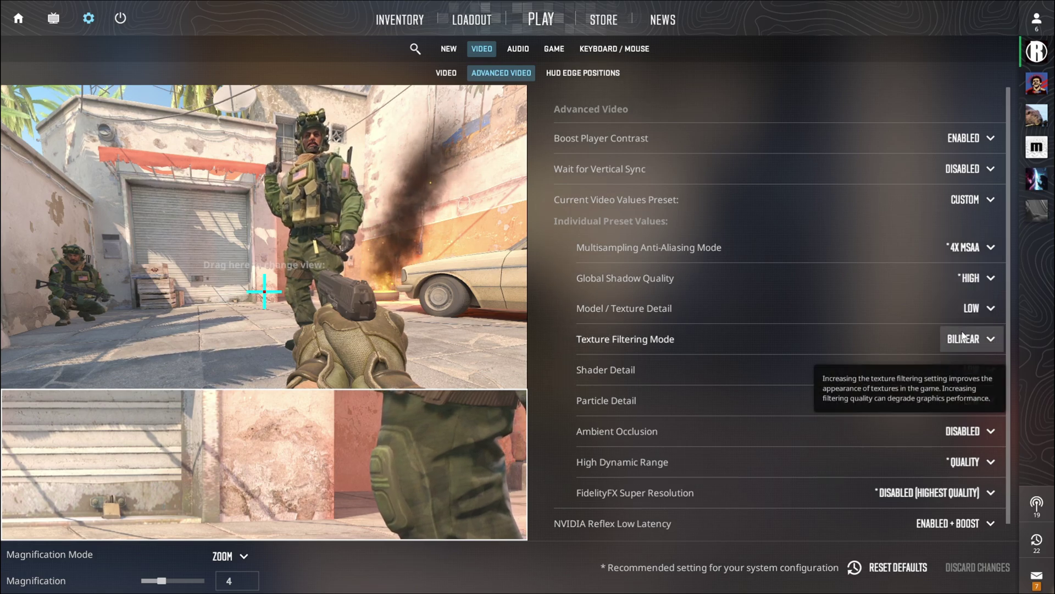
Set Global Shadow Quality to High and Texture Filtering Mode to Bilinear
{"action": "left_click", "coordinate": [979, 278]}
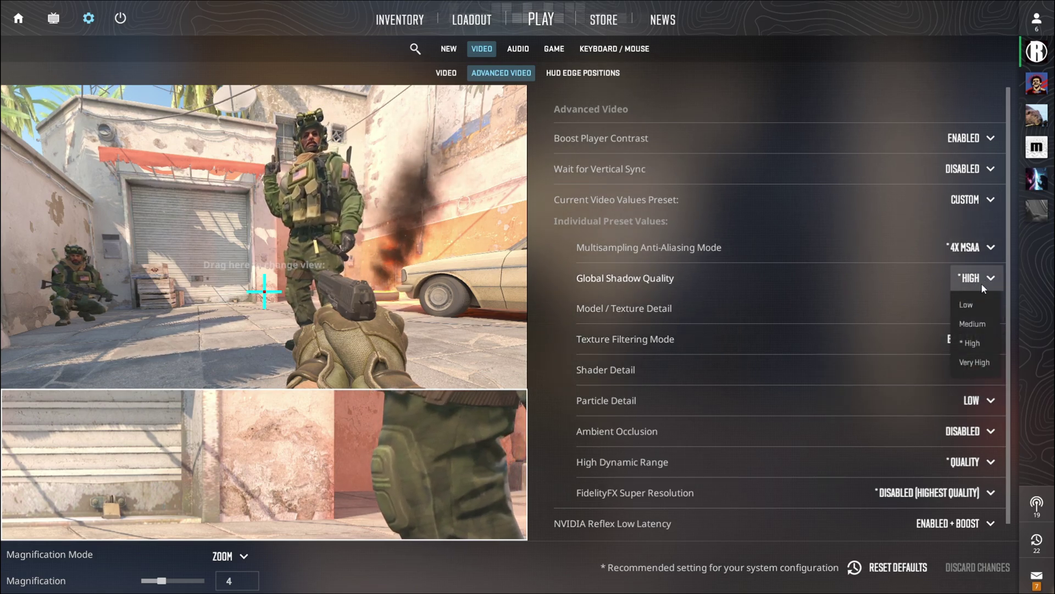
{"action": "left_click", "coordinate": [971, 343]}
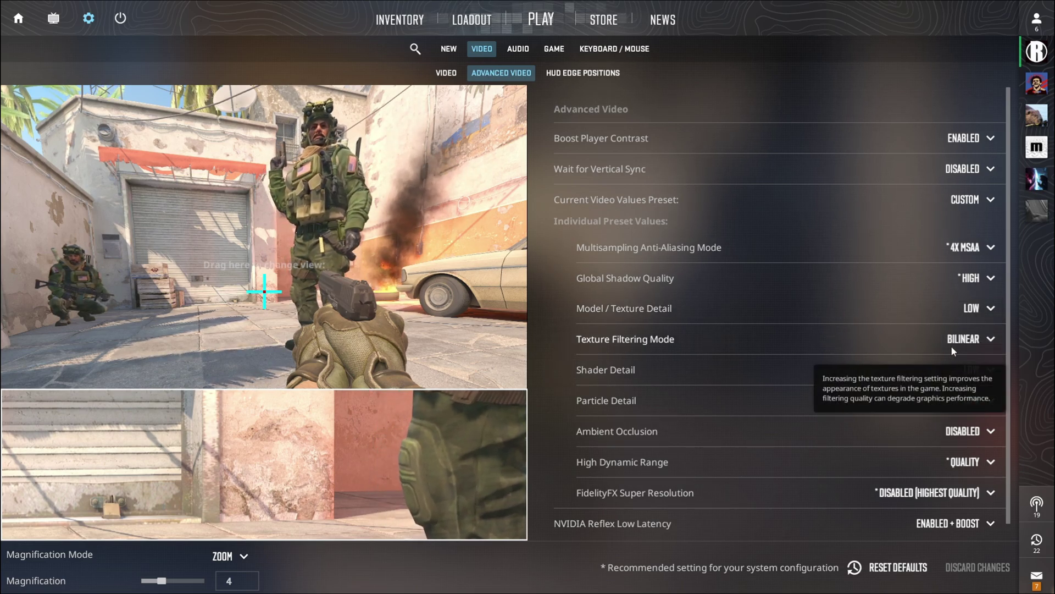
{"action": "left_click", "coordinate": [989, 339]}
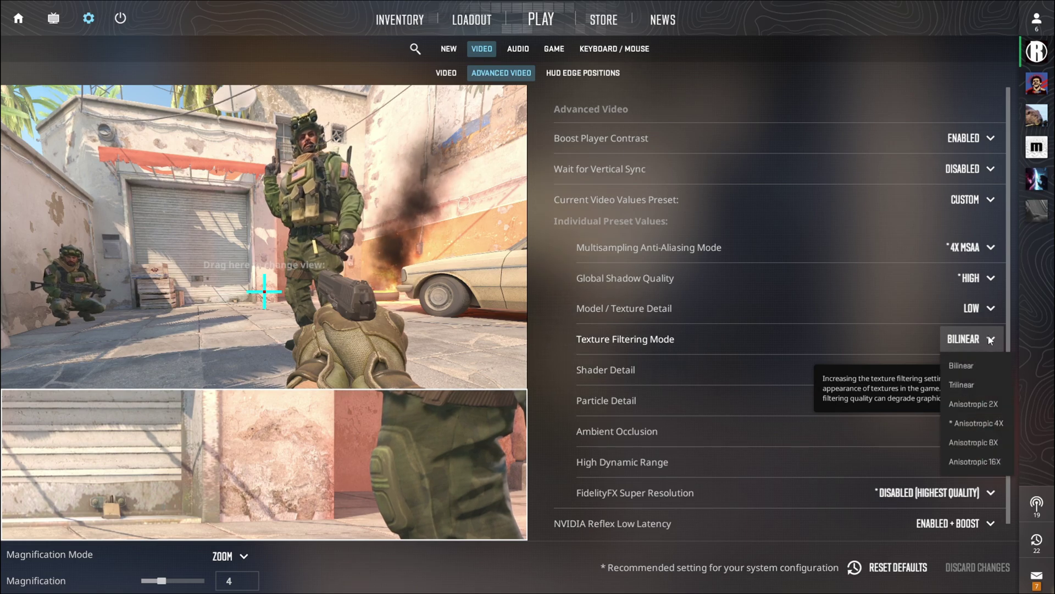
{"action": "left_click", "coordinate": [976, 362]}
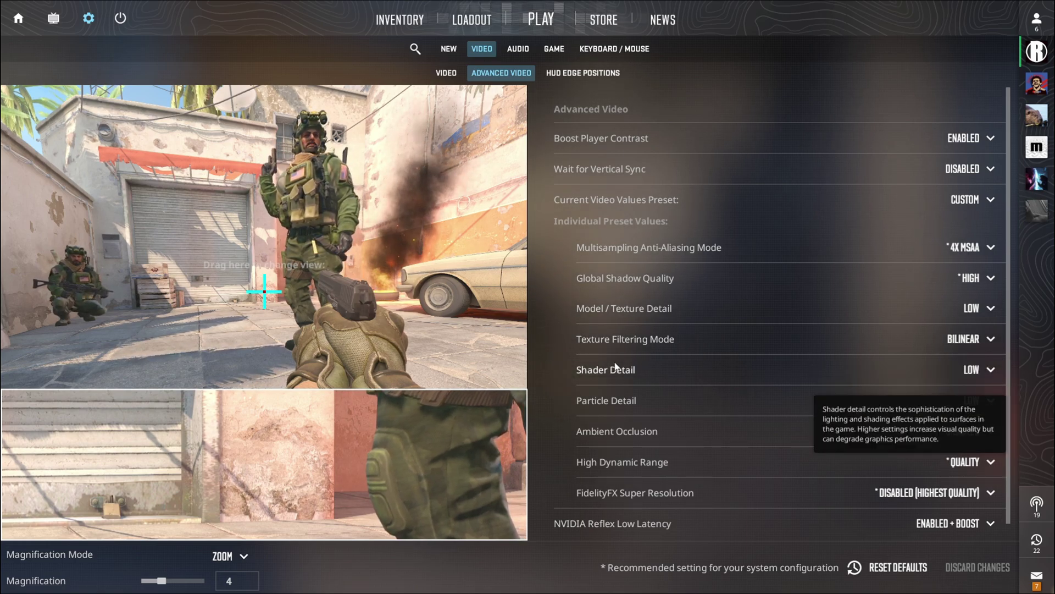
Set both Shader Detail and Particle Detail to Low
{"action": "left_click", "coordinate": [978, 373]}
{"action": "left_click", "coordinate": [978, 398]}
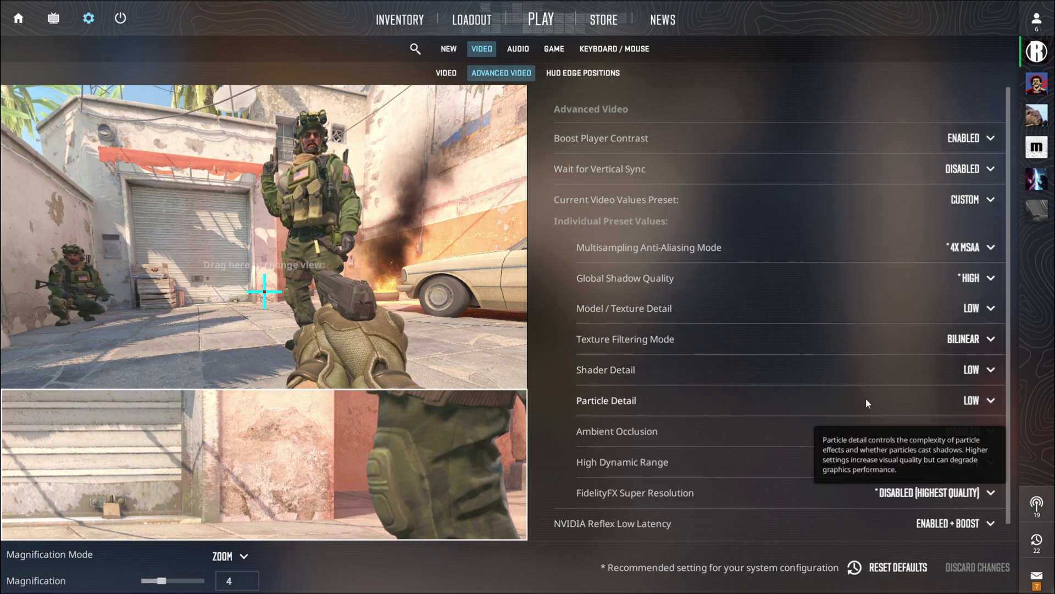
{"action": "left_click", "coordinate": [981, 401]}
{"action": "left_click", "coordinate": [974, 427]}
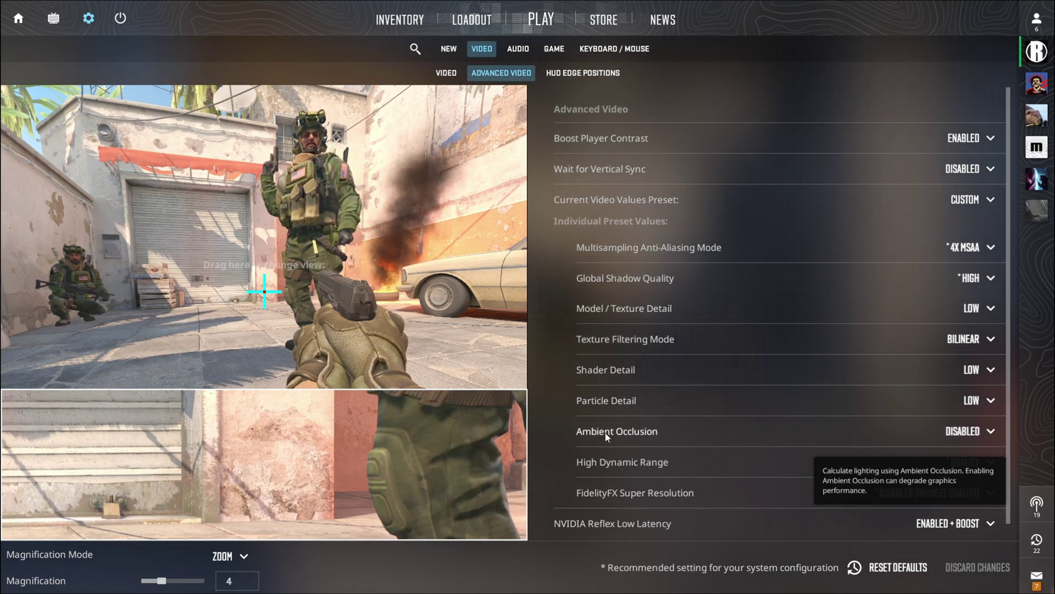
Set Ambient Occlusion to Disabled and High Dynamic Range to Quality
{"action": "left_click", "coordinate": [969, 440]}
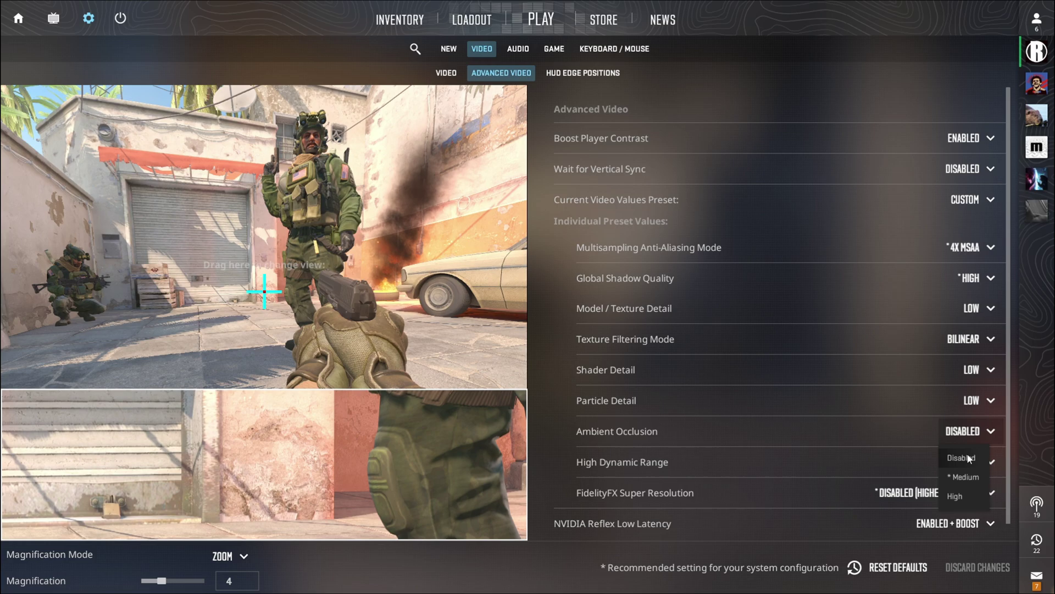
{"action": "left_click", "coordinate": [962, 458]}
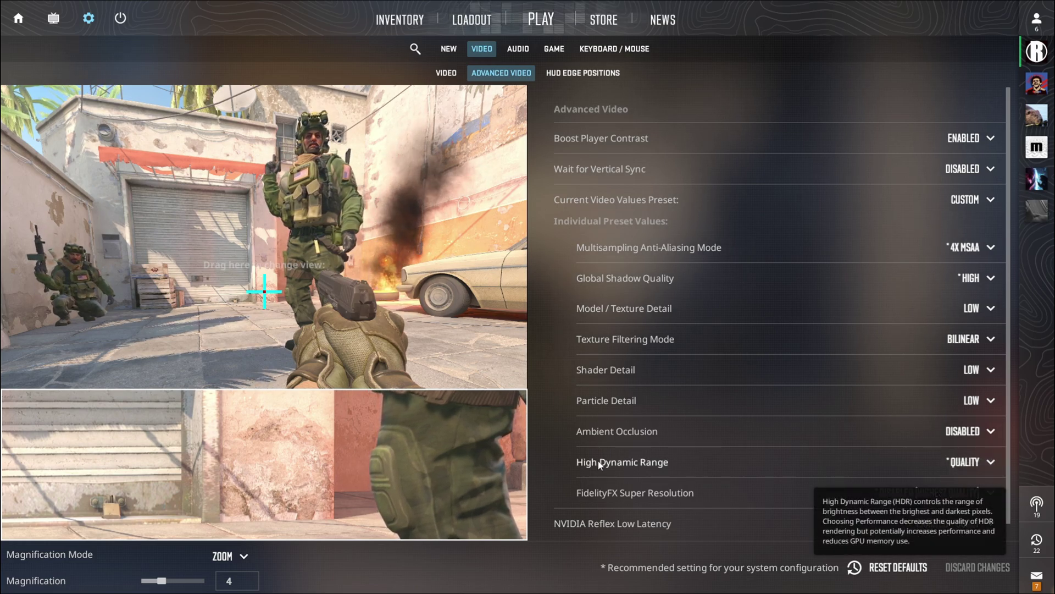
{"action": "left_click", "coordinate": [977, 463]}
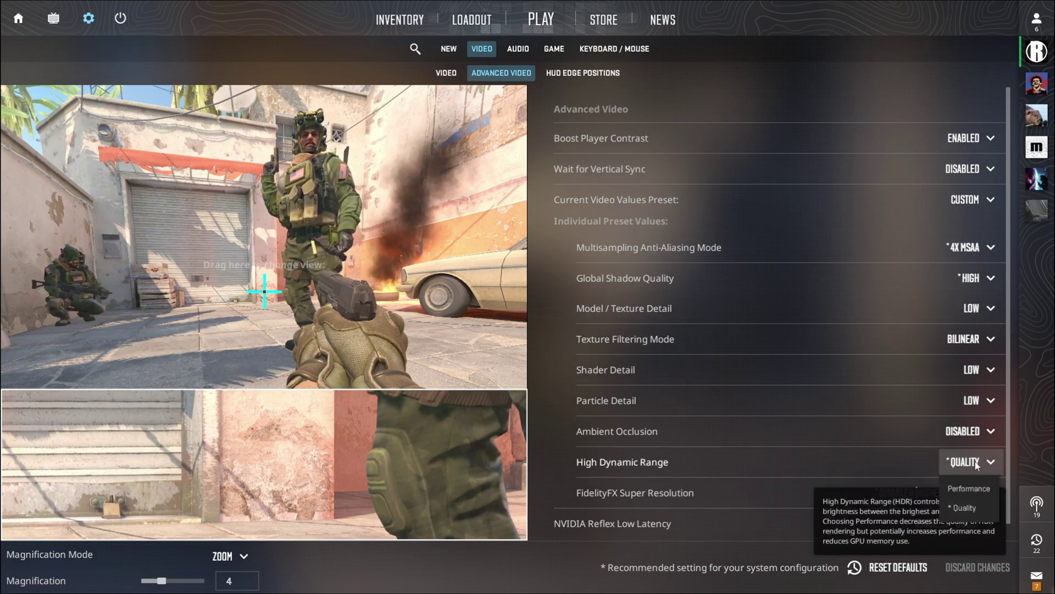
{"action": "left_click", "coordinate": [969, 489]}
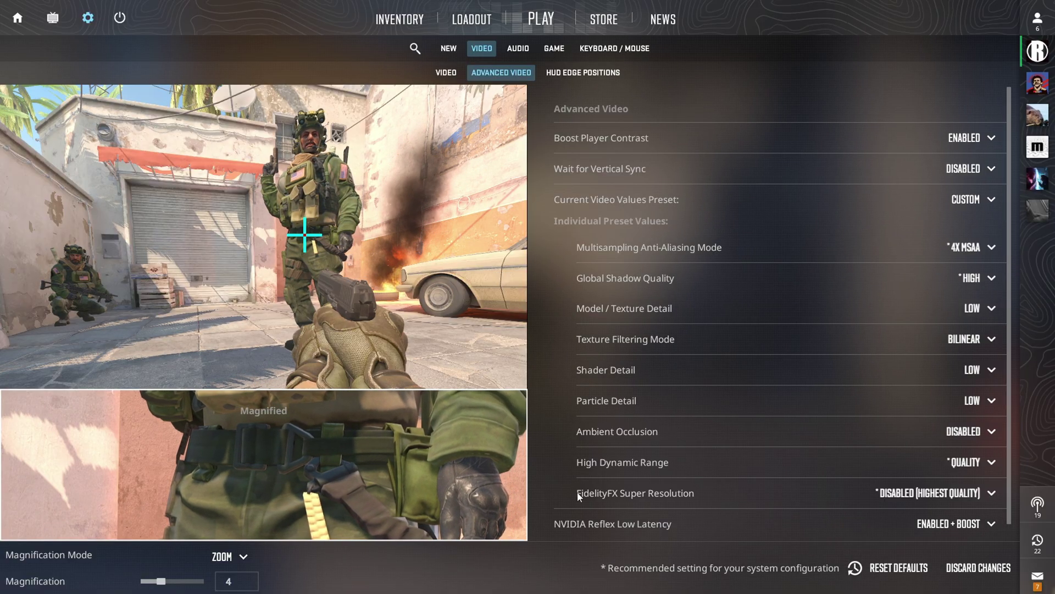
Preview FidelityFX Super Resolution at Performance, and set it back to Disabled (Highest Quality)
{"action": "left_click", "coordinate": [921, 495]}
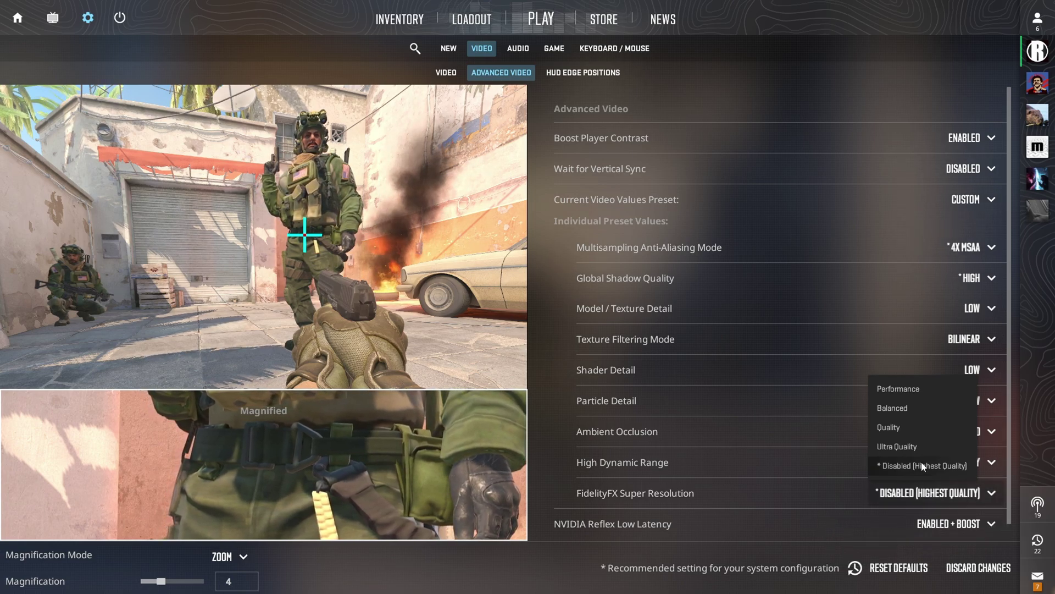
{"action": "left_click", "coordinate": [922, 465]}
{"action": "left_click", "coordinate": [932, 495]}
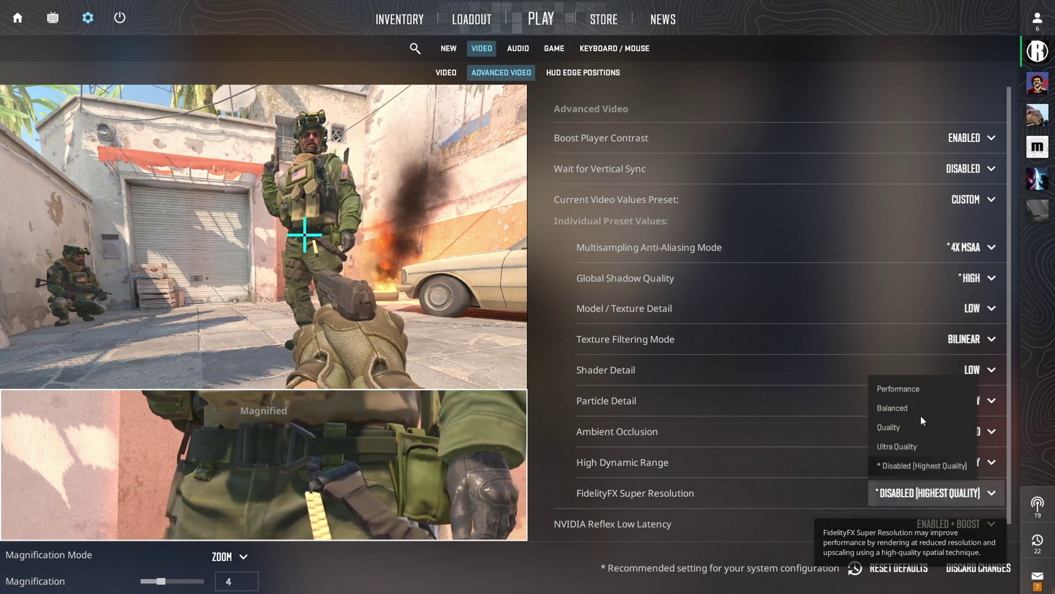
{"action": "left_click", "coordinate": [916, 392]}
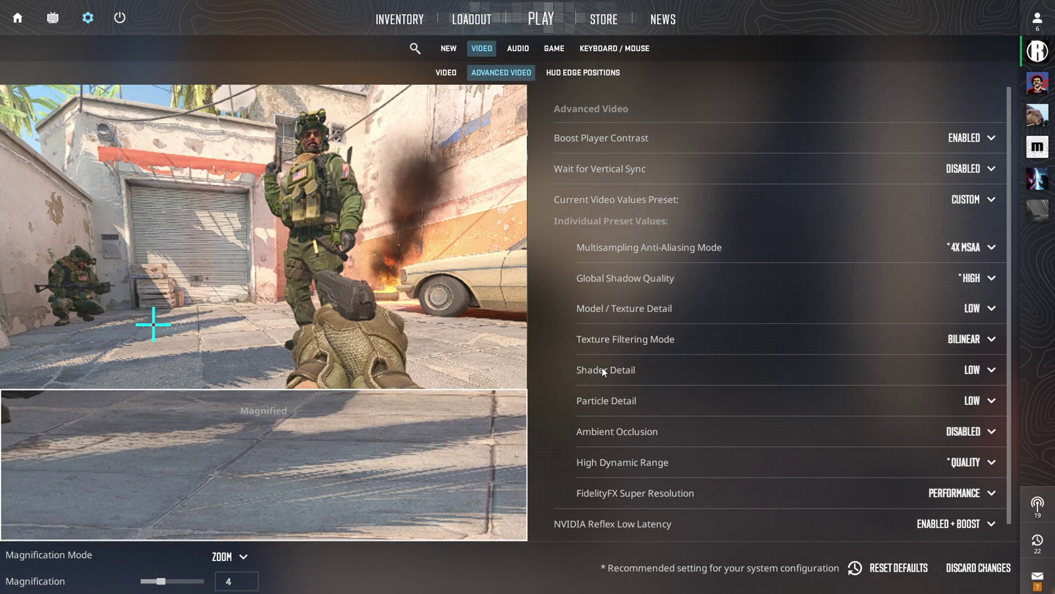
{"action": "left_click", "coordinate": [952, 494]}
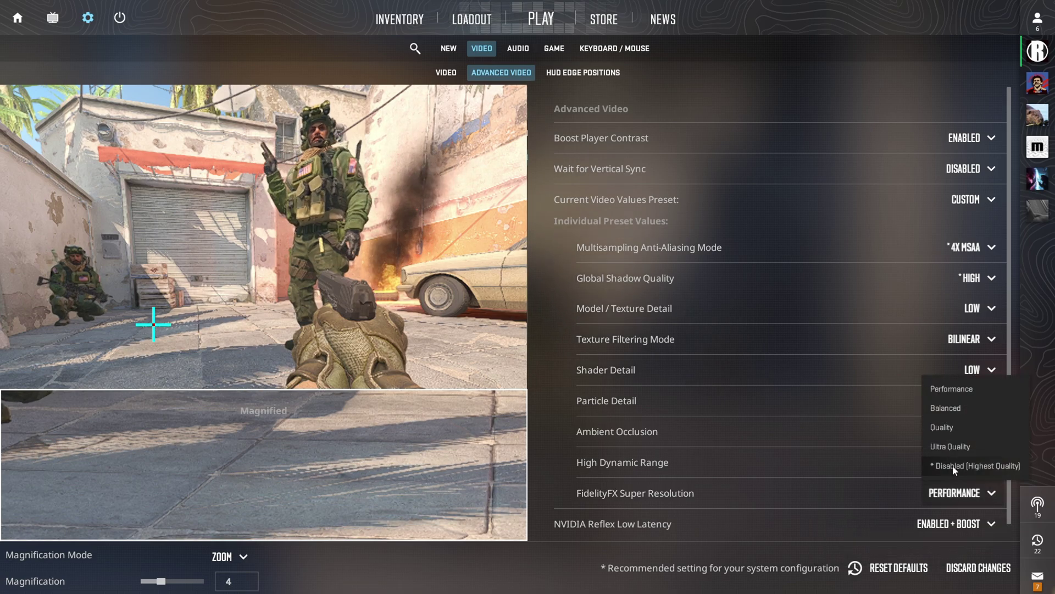
{"action": "left_click", "coordinate": [954, 465]}
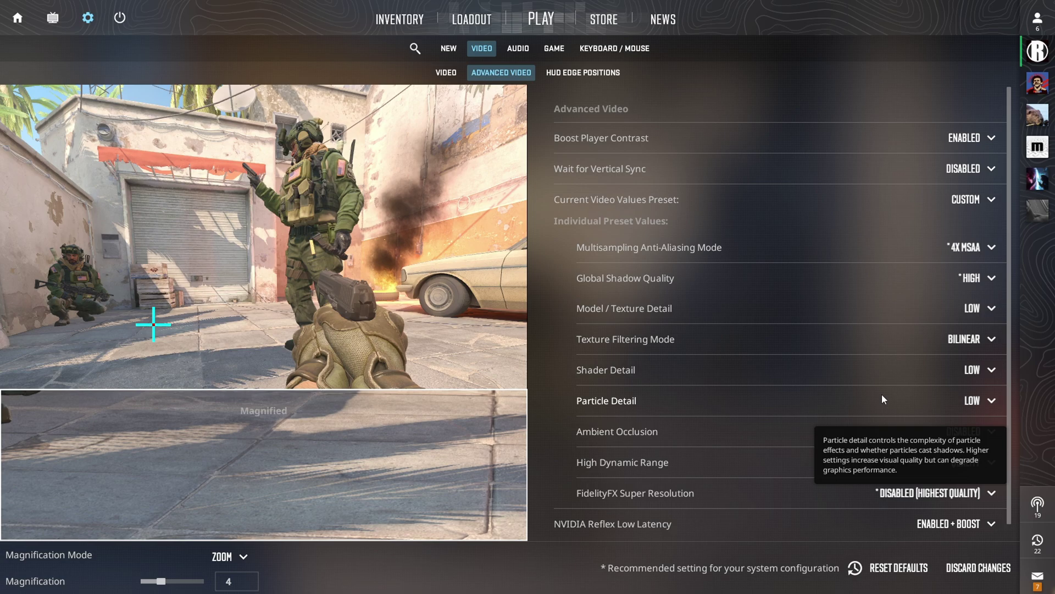
Set NVIDIA Reflex Low Latency to Enabled + Boost
{"action": "scroll", "coordinate": [605, 418], "scroll_direction": "down", "scroll_amount": 1}
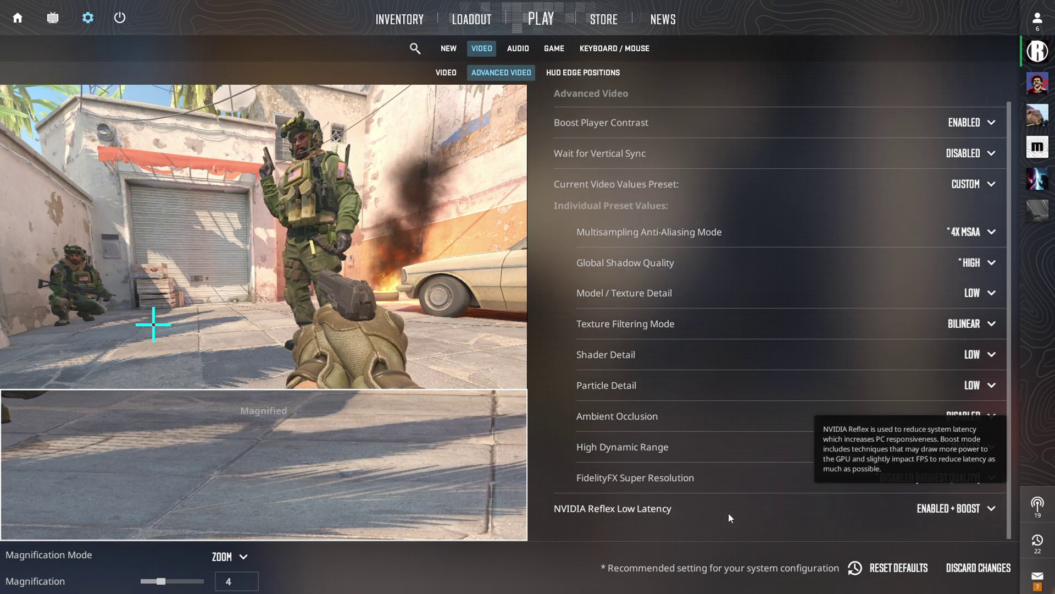
{"action": "left_click", "coordinate": [973, 508]}
{"action": "left_click", "coordinate": [947, 573]}
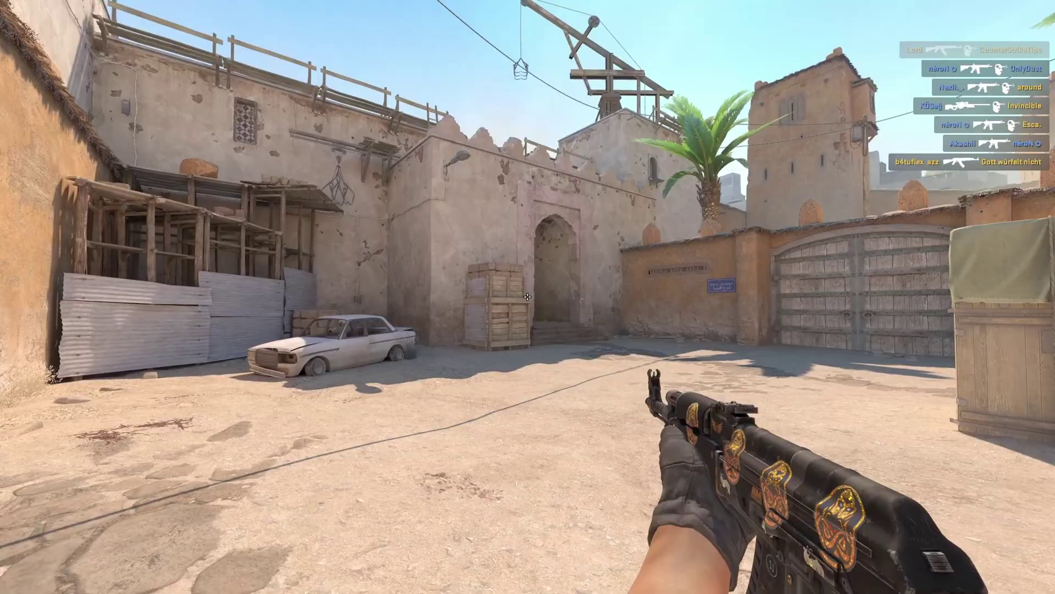
{"action": "left_click", "coordinate": [528, 297]}
{"action": "left_click", "coordinate": [528, 296]}
{"action": "key", "text": "3"}
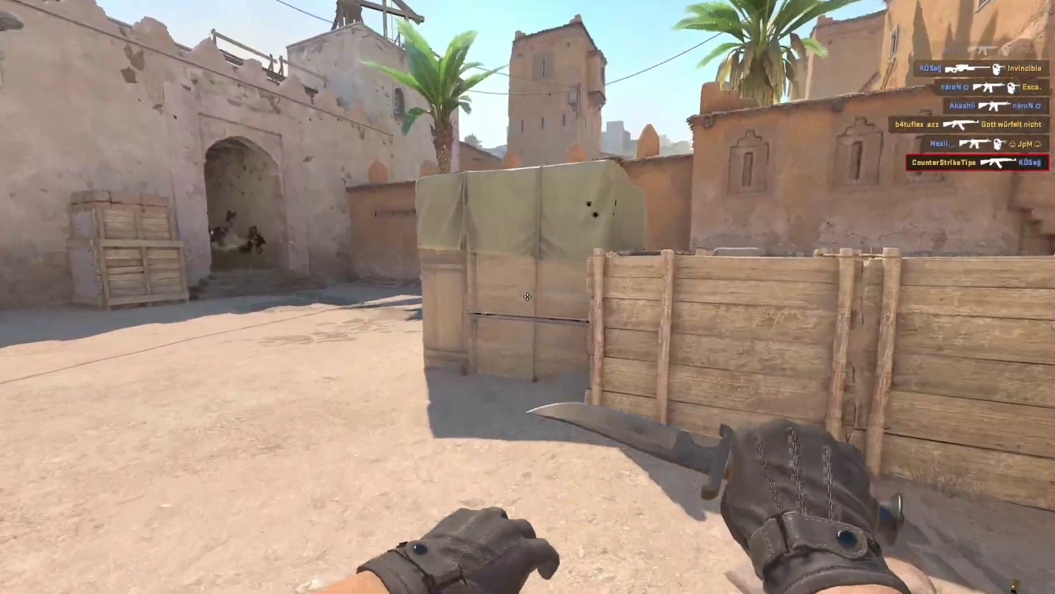
{"action": "key", "text": "1"}
{"action": "key", "text": "3"}
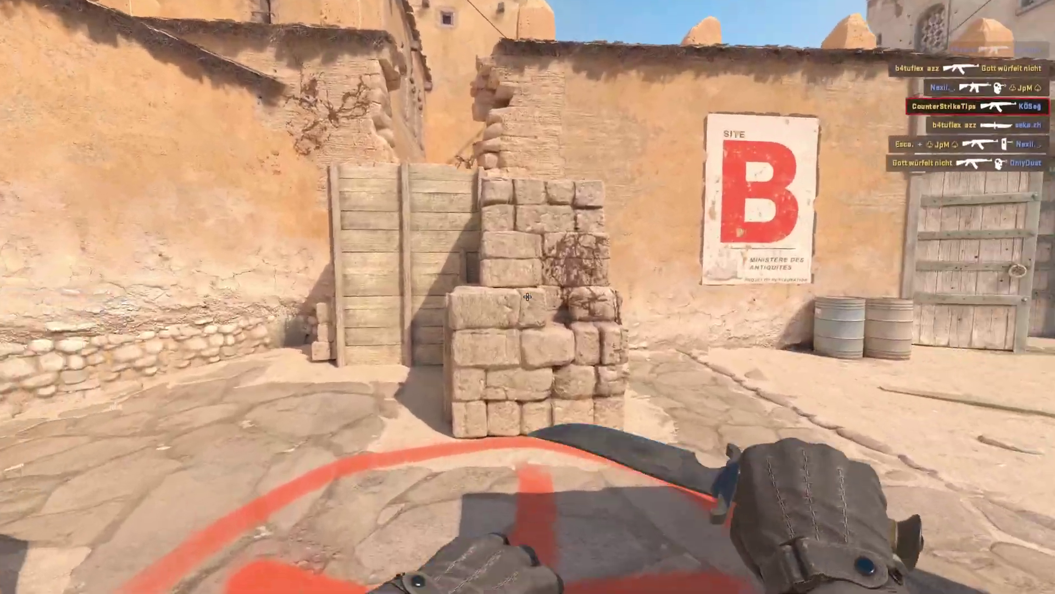
{"action": "key", "text": "1"}
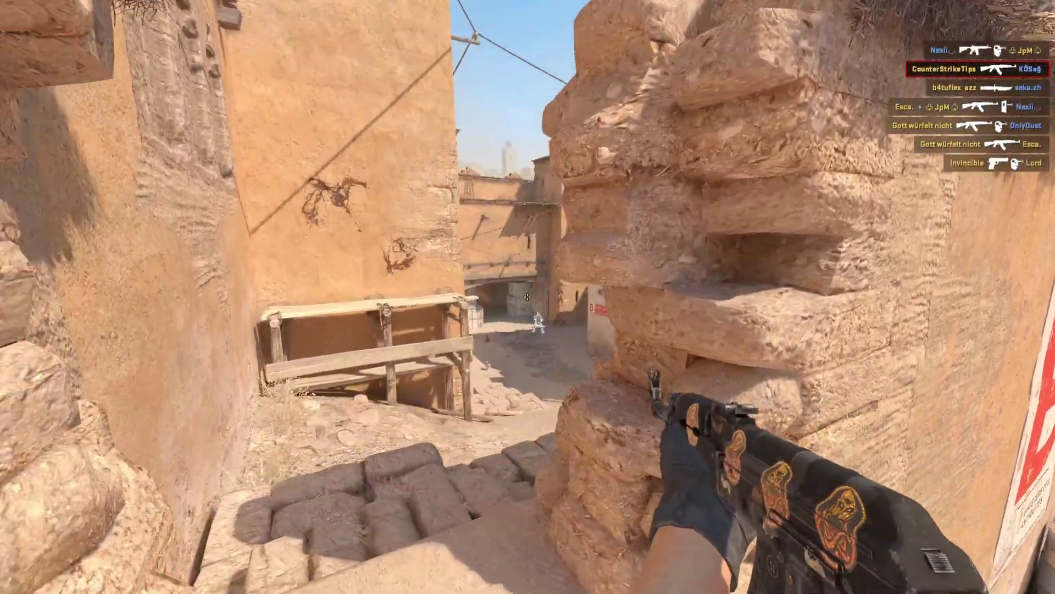